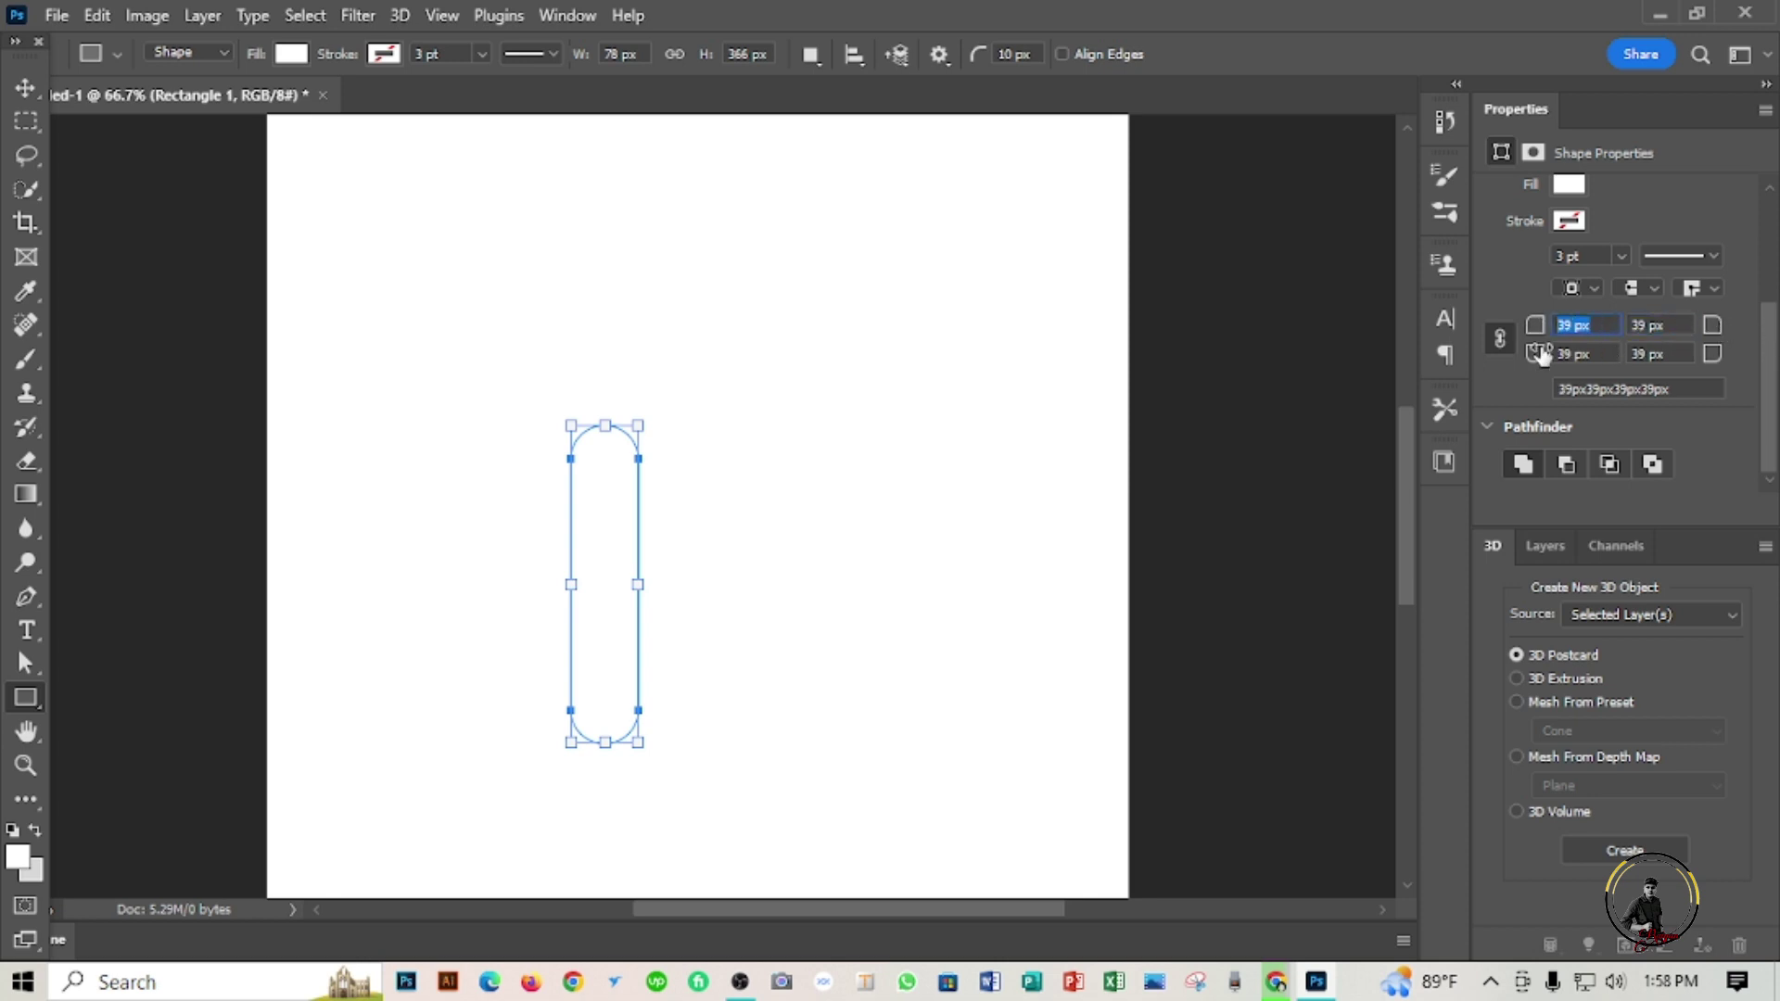
# Step: Try a top-right corner radius of 86 px on the rounded rectangle, and reset the linked corner radii to 0 px
pyautogui.press('BackSpace')
pyautogui.doubleClick(1646, 324)
pyautogui.press('BackSpace')
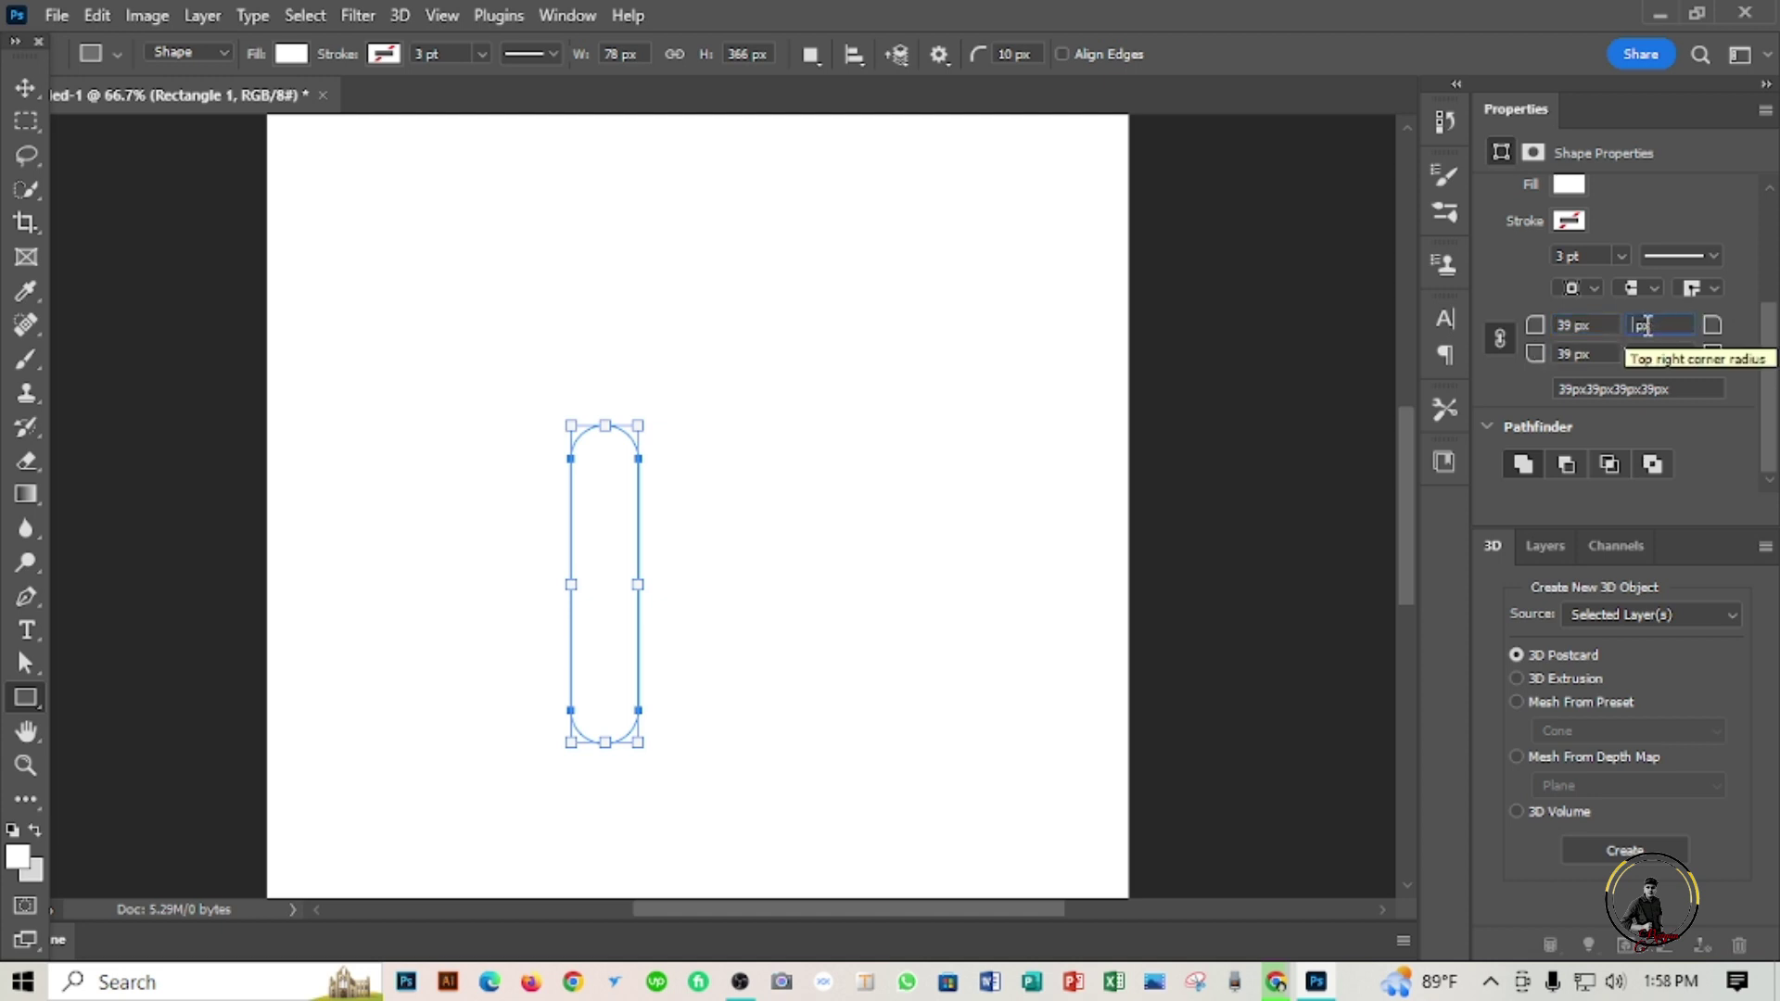
pyautogui.write('86')
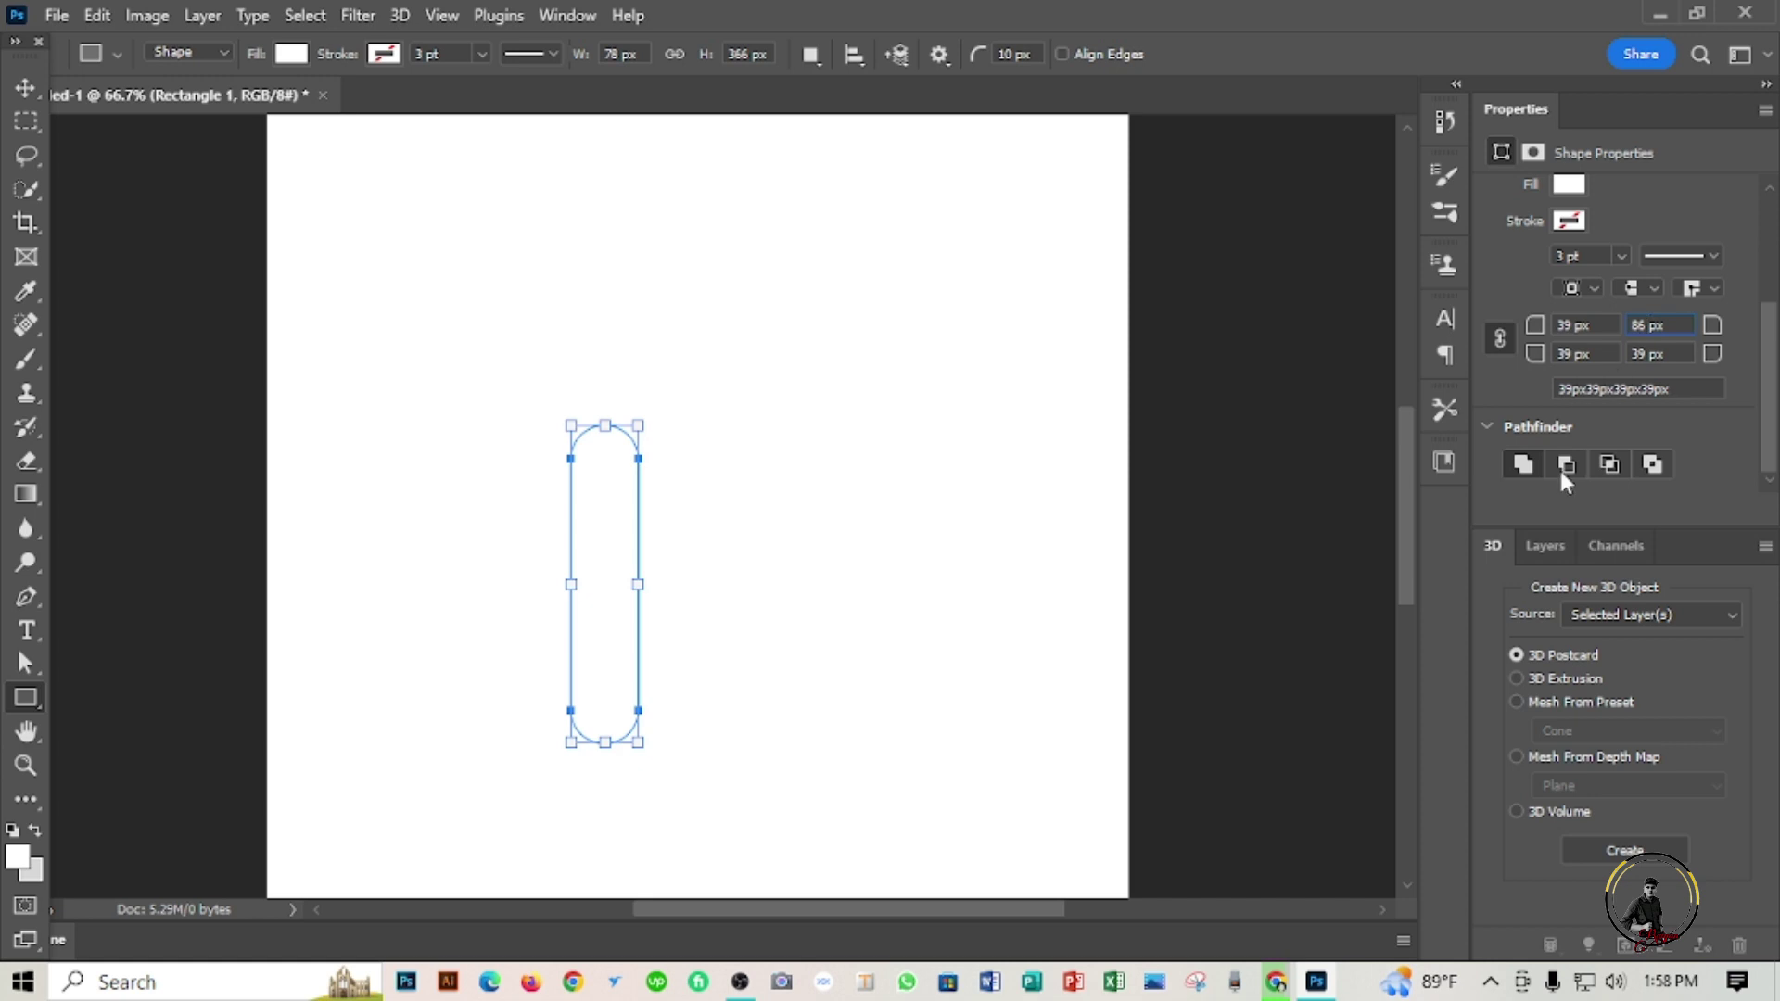
pyautogui.doubleClick(1565, 324)
pyautogui.write('0')
# Step: Try to set the rectangle's top-right corner radius to 80 px
pyautogui.click(1643, 325)
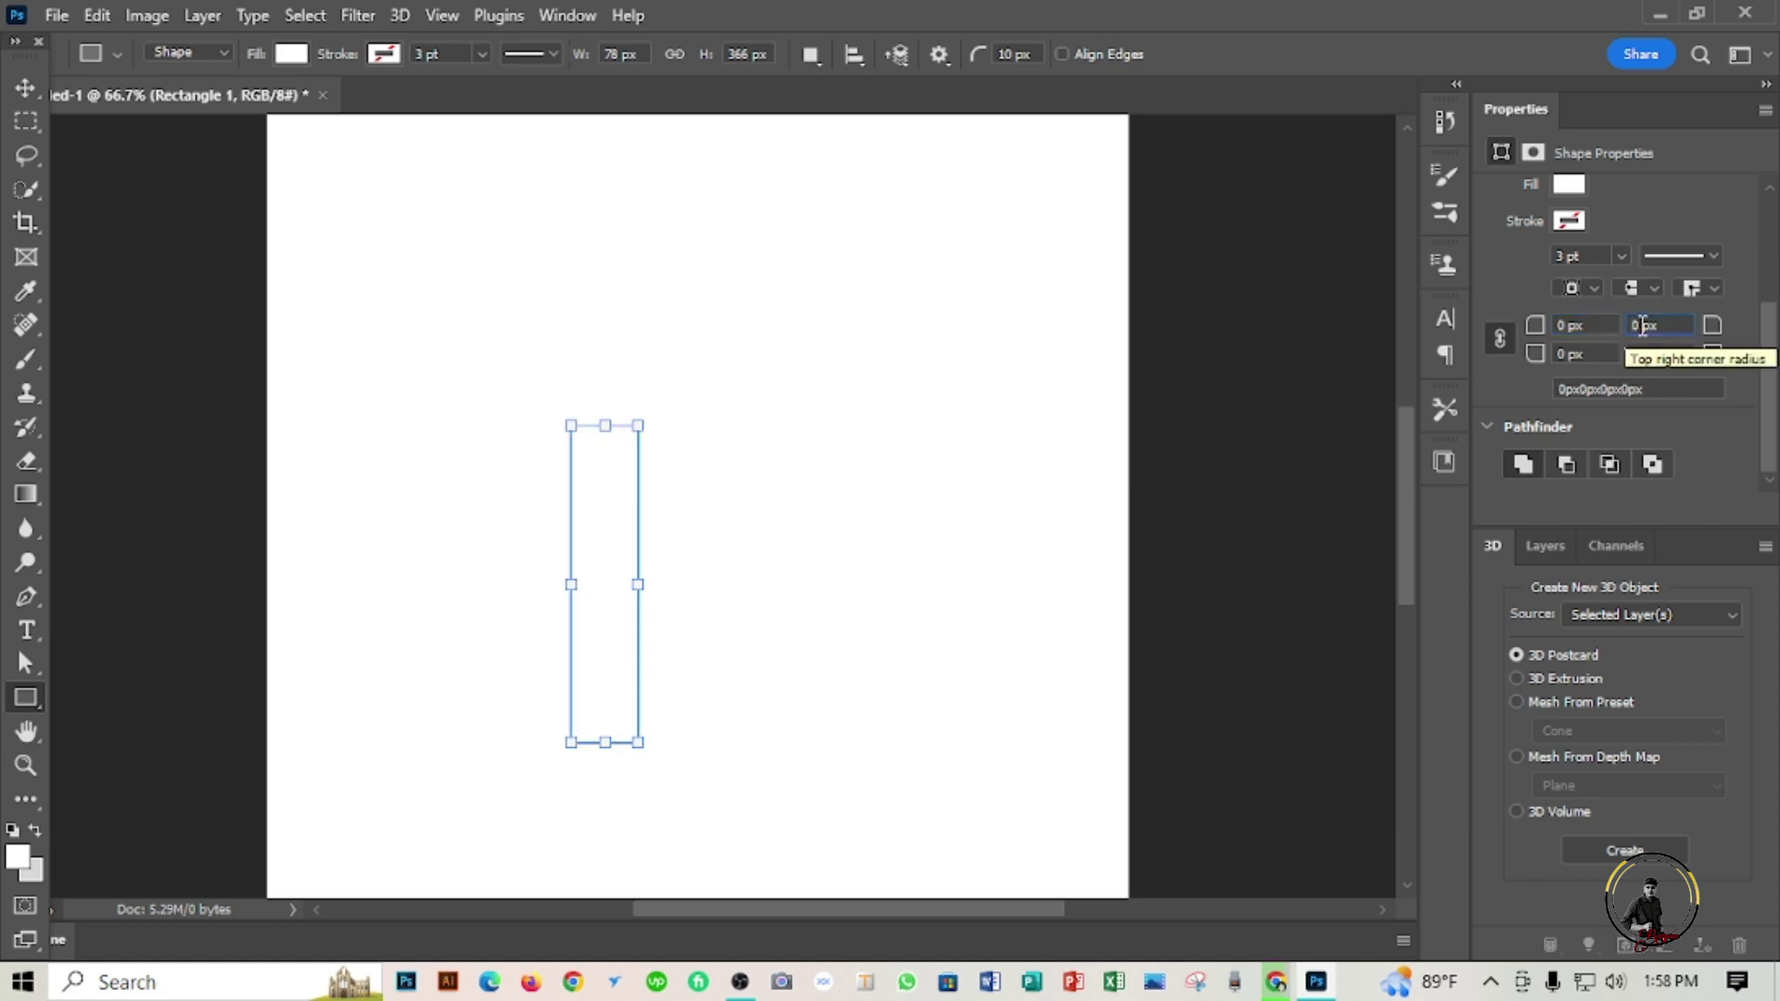
pyautogui.write('4')
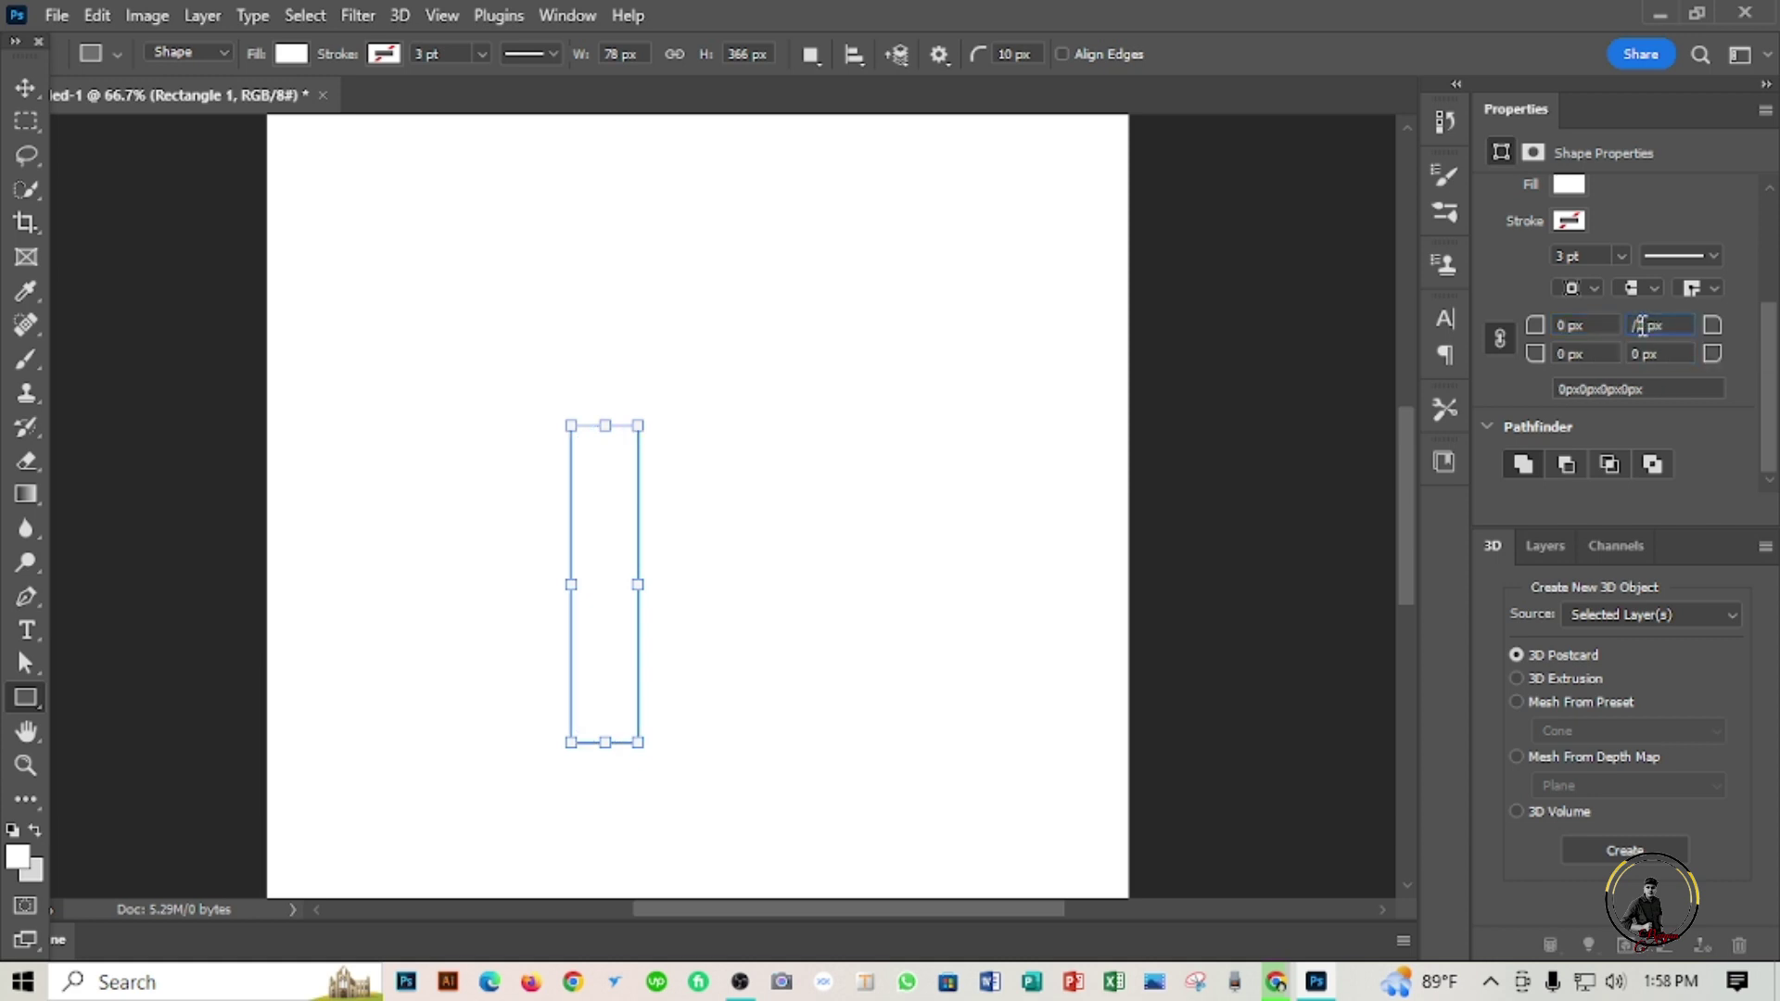
pyautogui.press('BackSpace')
pyautogui.write('0')
pyautogui.write('80')
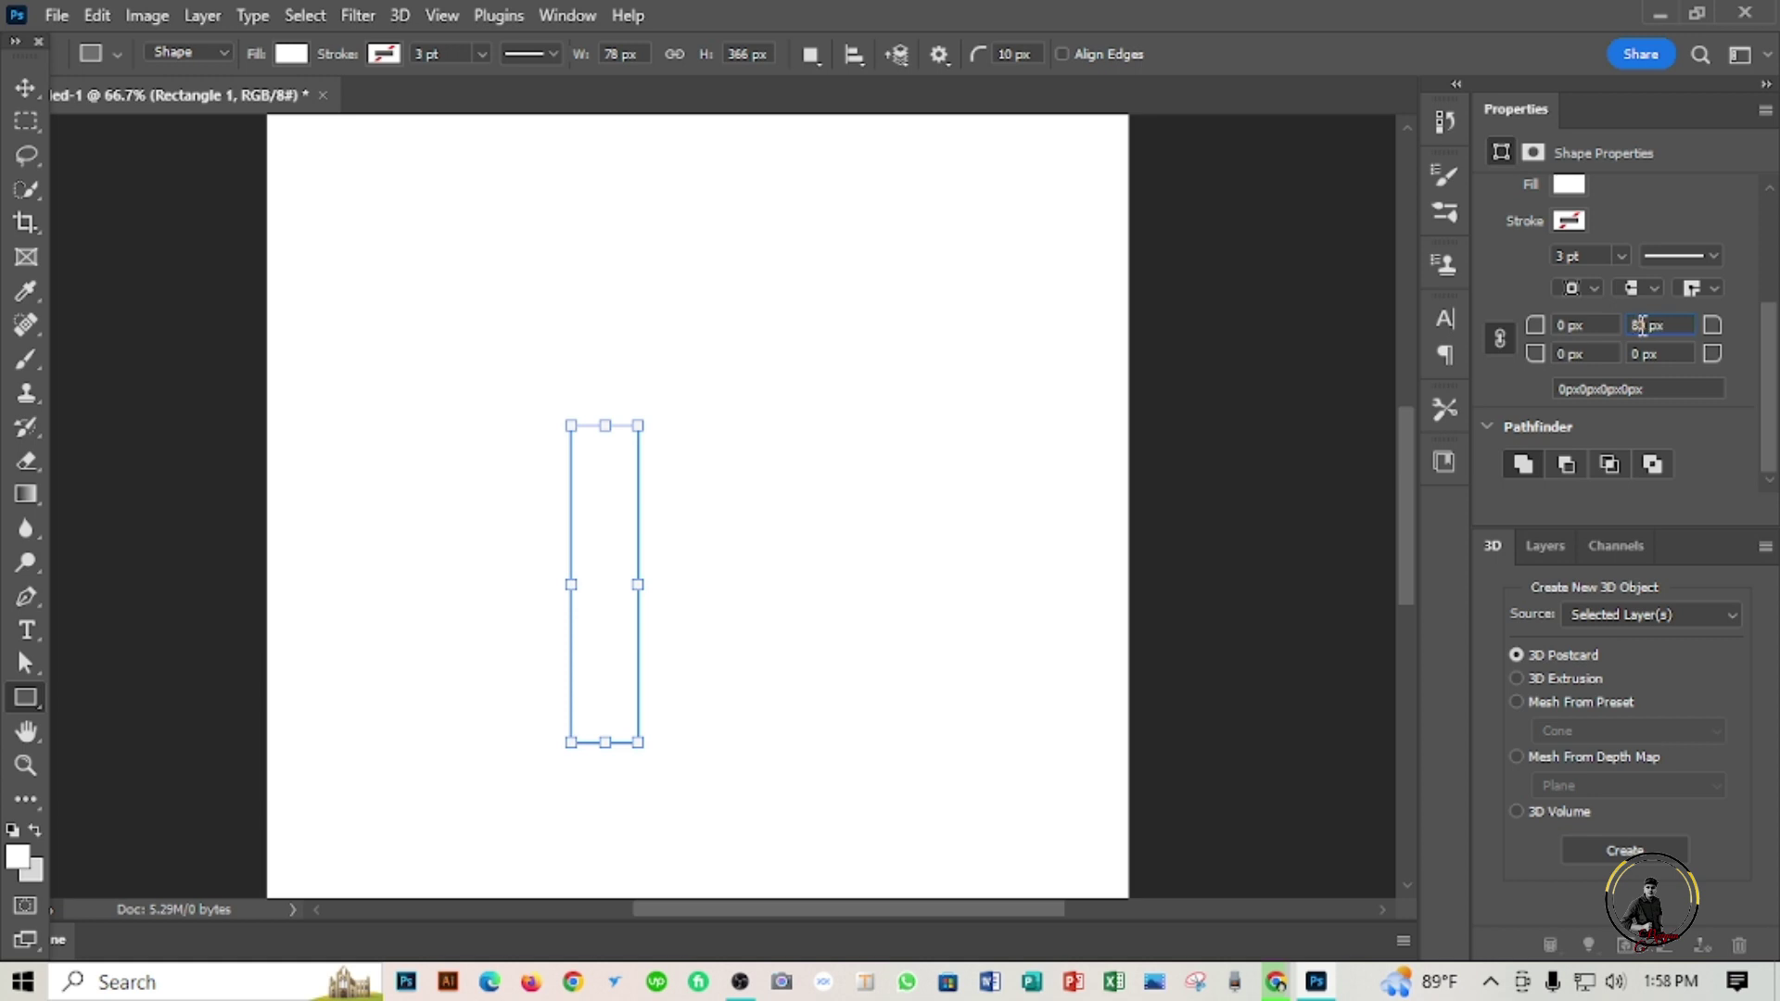
# Step: Set the rectangle's linked corner radii to 80 px through the bottom-left corner value
pyautogui.click(1566, 353)
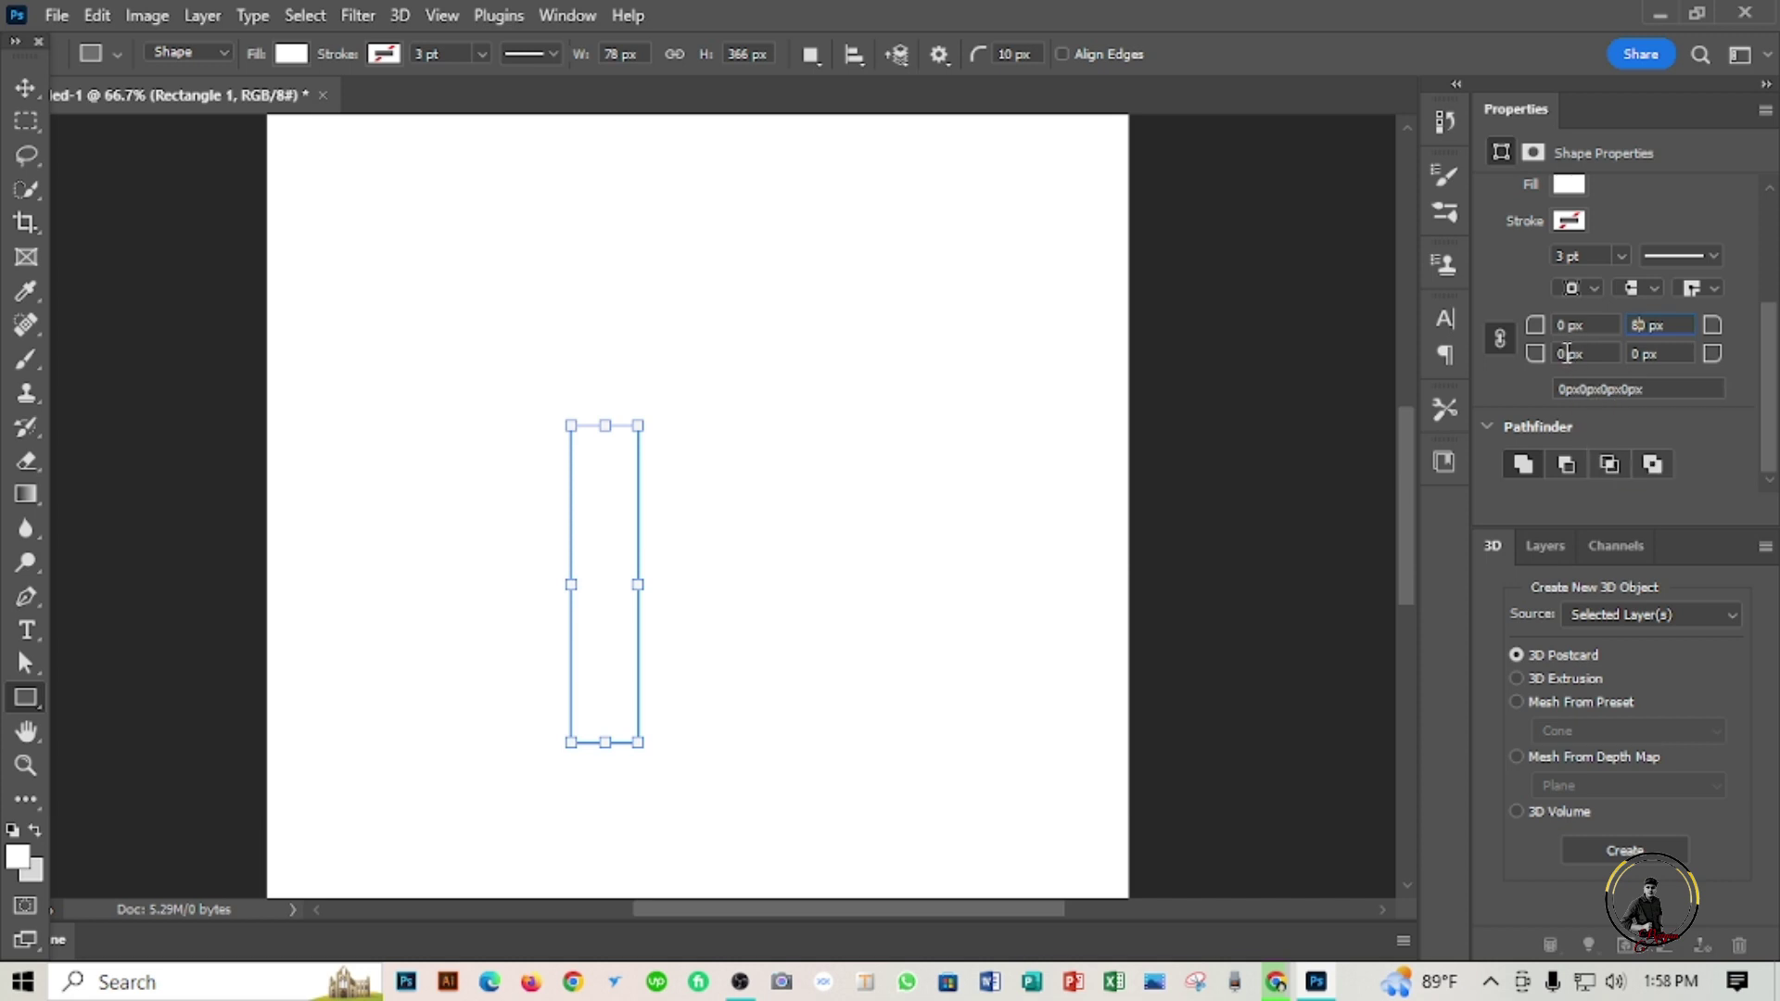
pyautogui.doubleClick(1569, 353)
pyautogui.write('0')
pyautogui.press('Return')
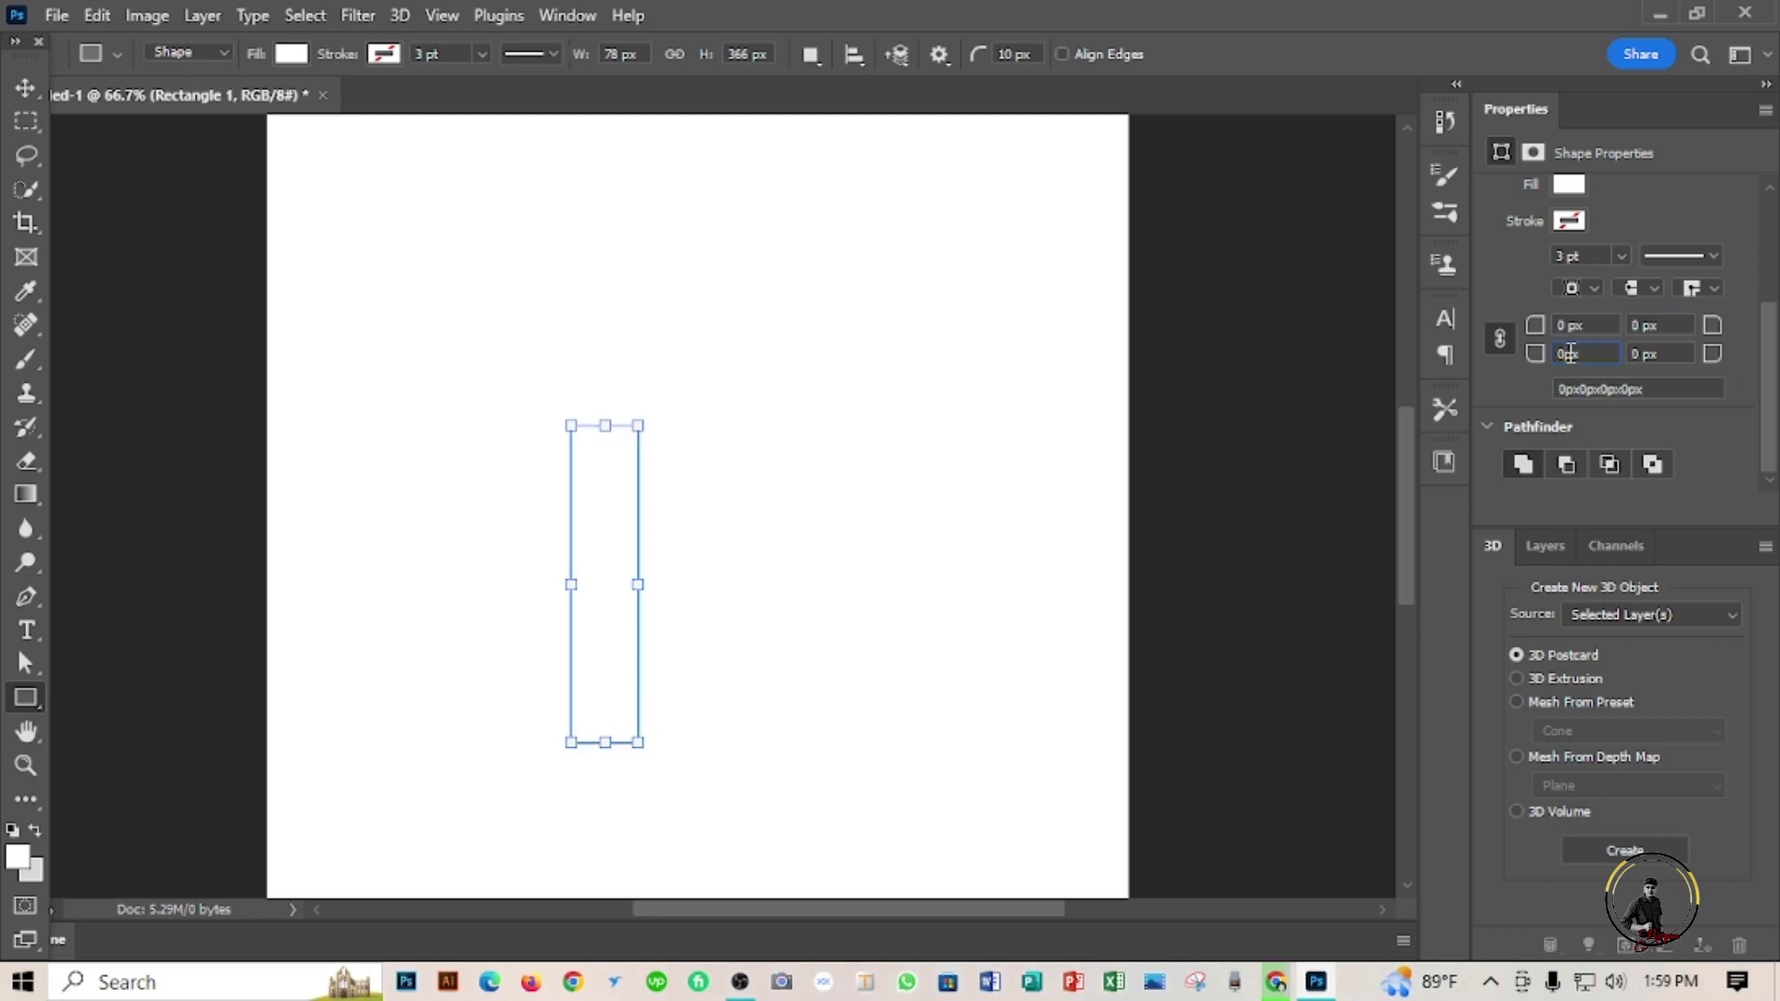
pyautogui.press('BackSpace')
pyautogui.write('80')
pyautogui.press('Return')
# Step: Move the rounded rectangle slightly right and down on the canvas
pyautogui.click(28, 89)
pyautogui.moveTo(489, 466); pyautogui.dragTo(569, 516)
pyautogui.press('ctrl')
pyautogui.hotkey('ctrl', 't')
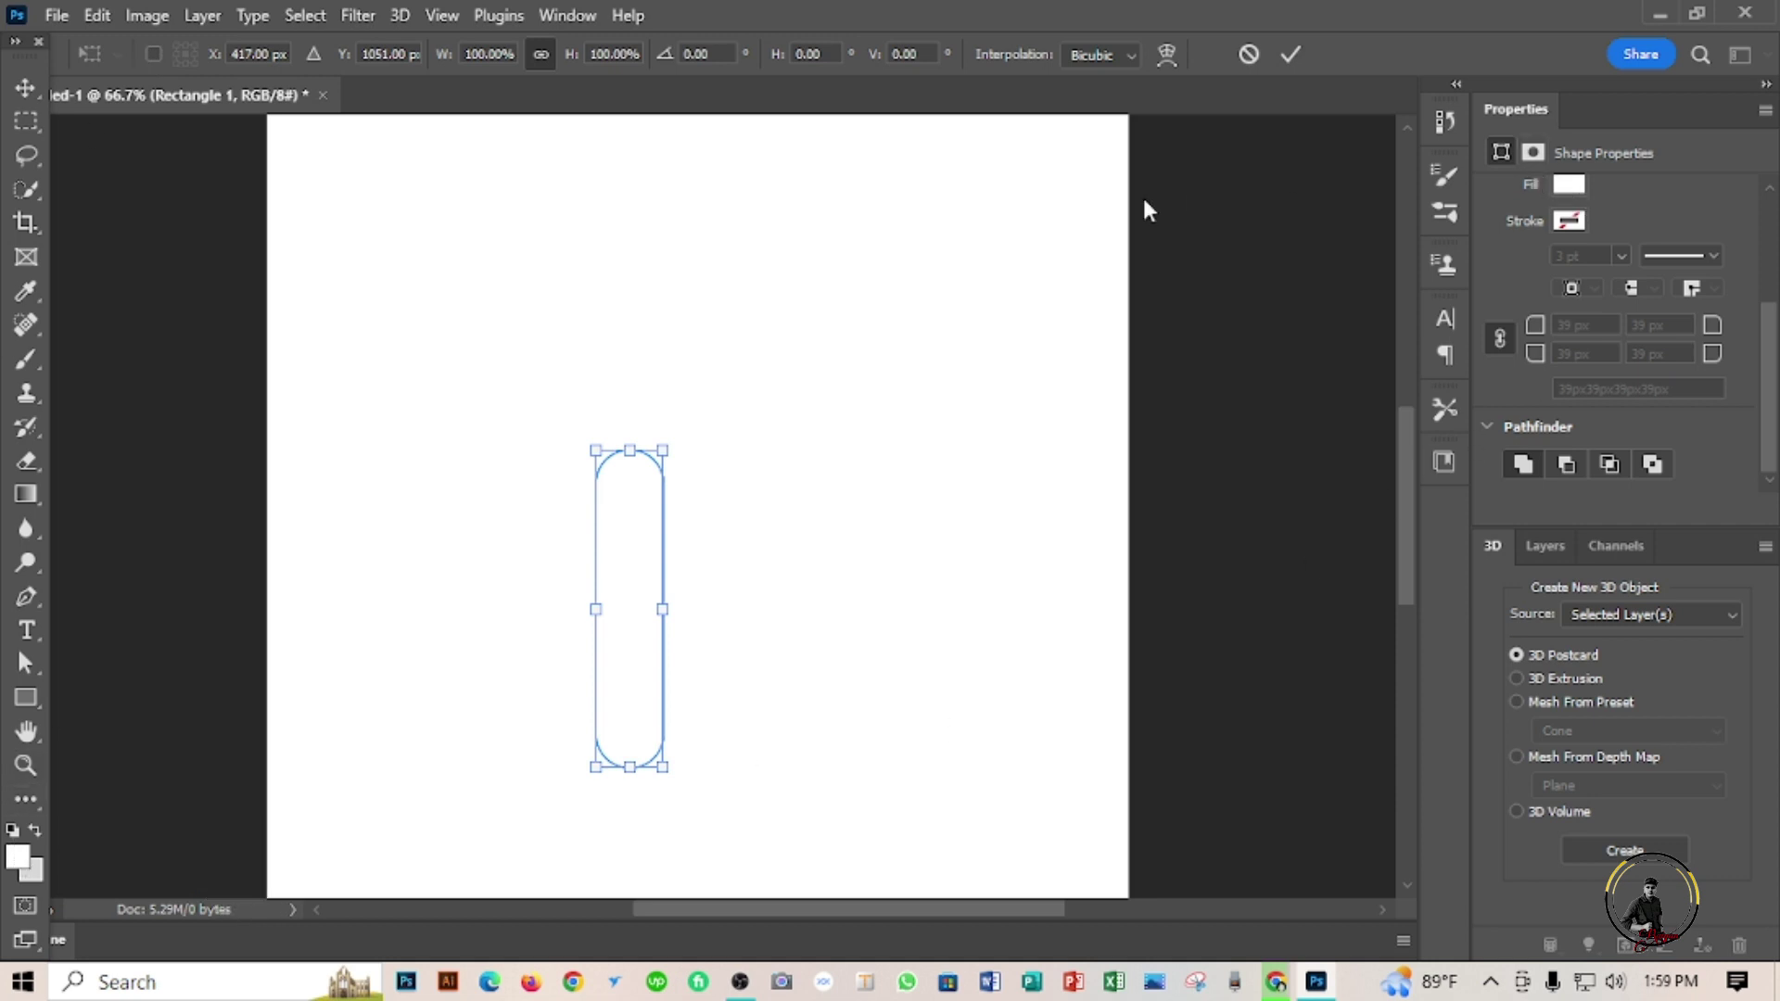
pyautogui.click(1285, 57)
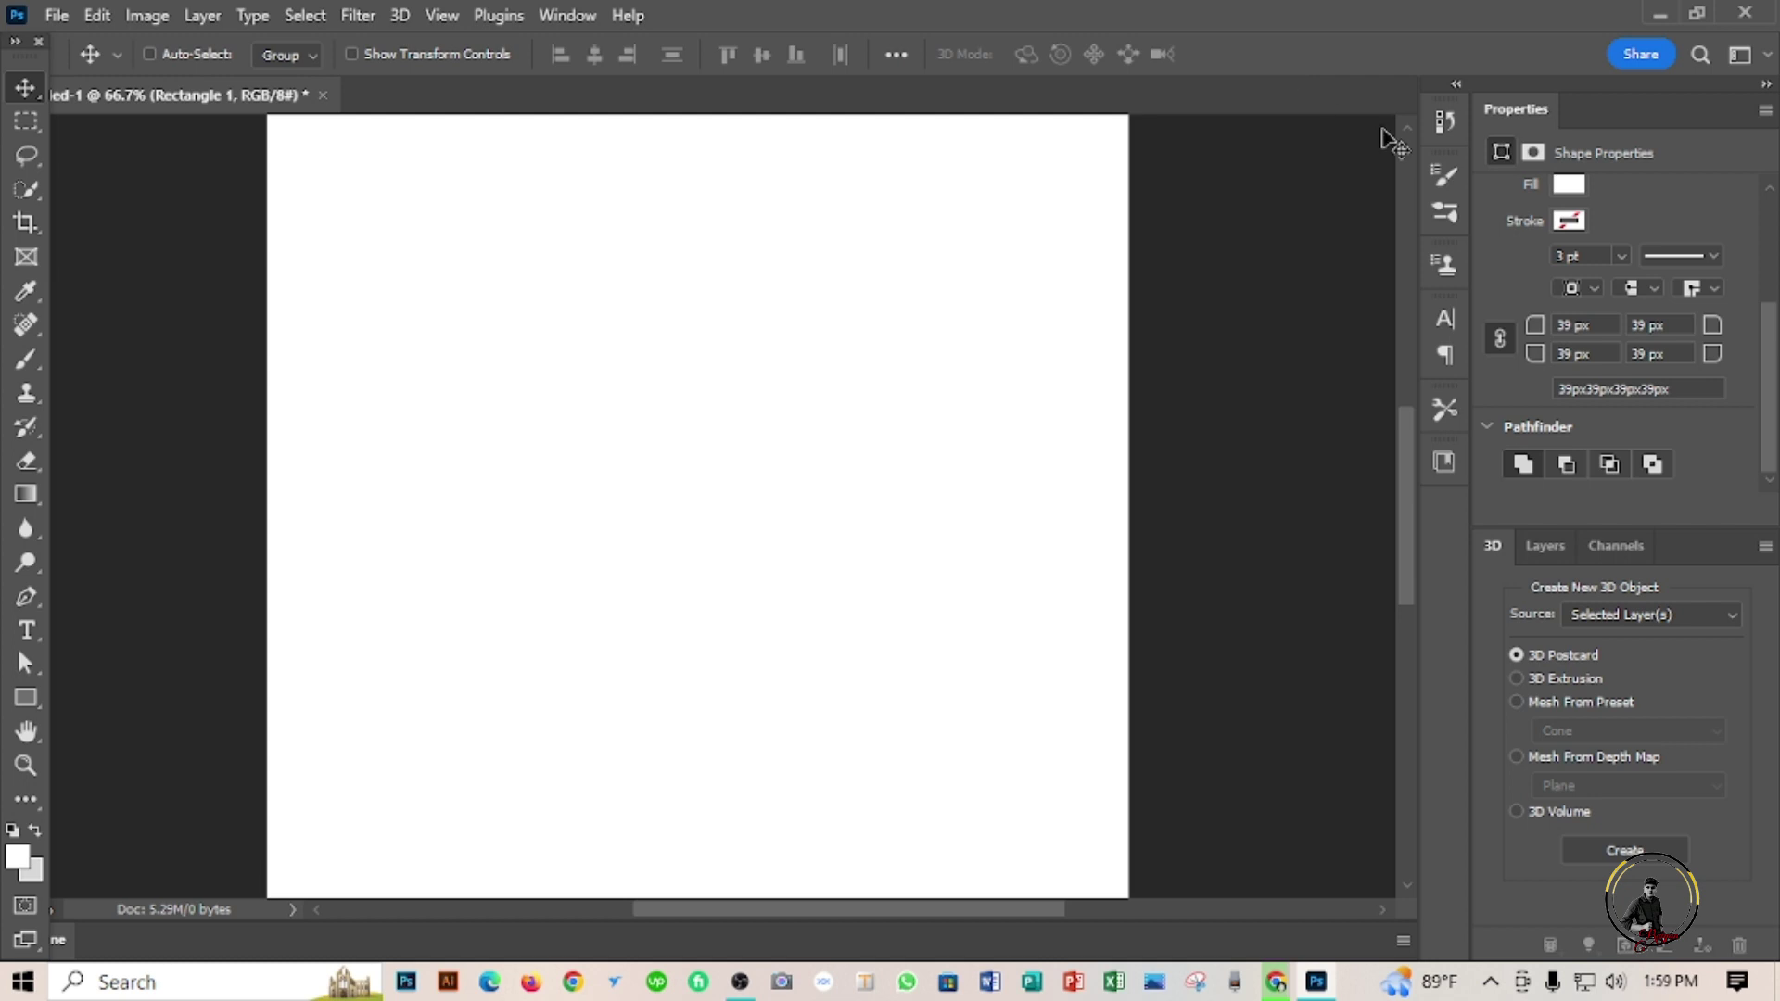
# Step: Change the rounded rectangle's fill colour from white to black
pyautogui.click(1569, 183)
pyautogui.click(1445, 321)
pyautogui.click(945, 426)
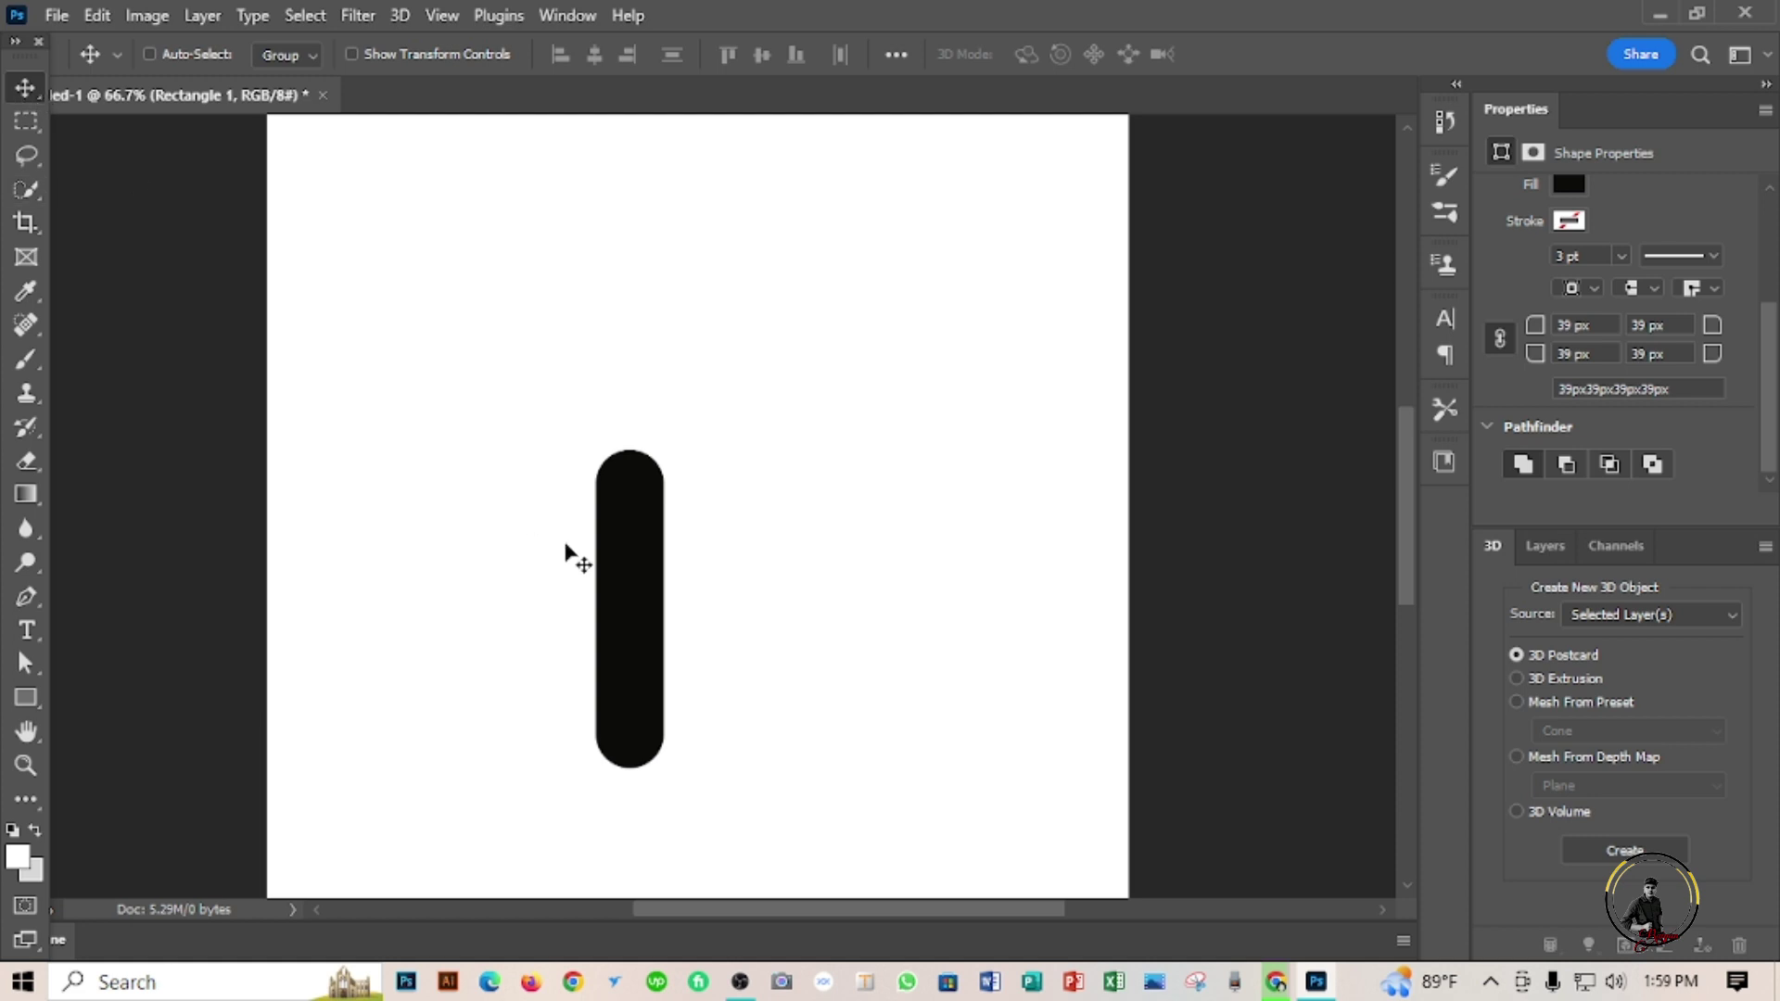
# Step: Move the black bar to the left side of the canvas and duplicate it twice to its right, with the middle bar lower
pyautogui.moveTo(610, 580); pyautogui.dragTo(456, 582)
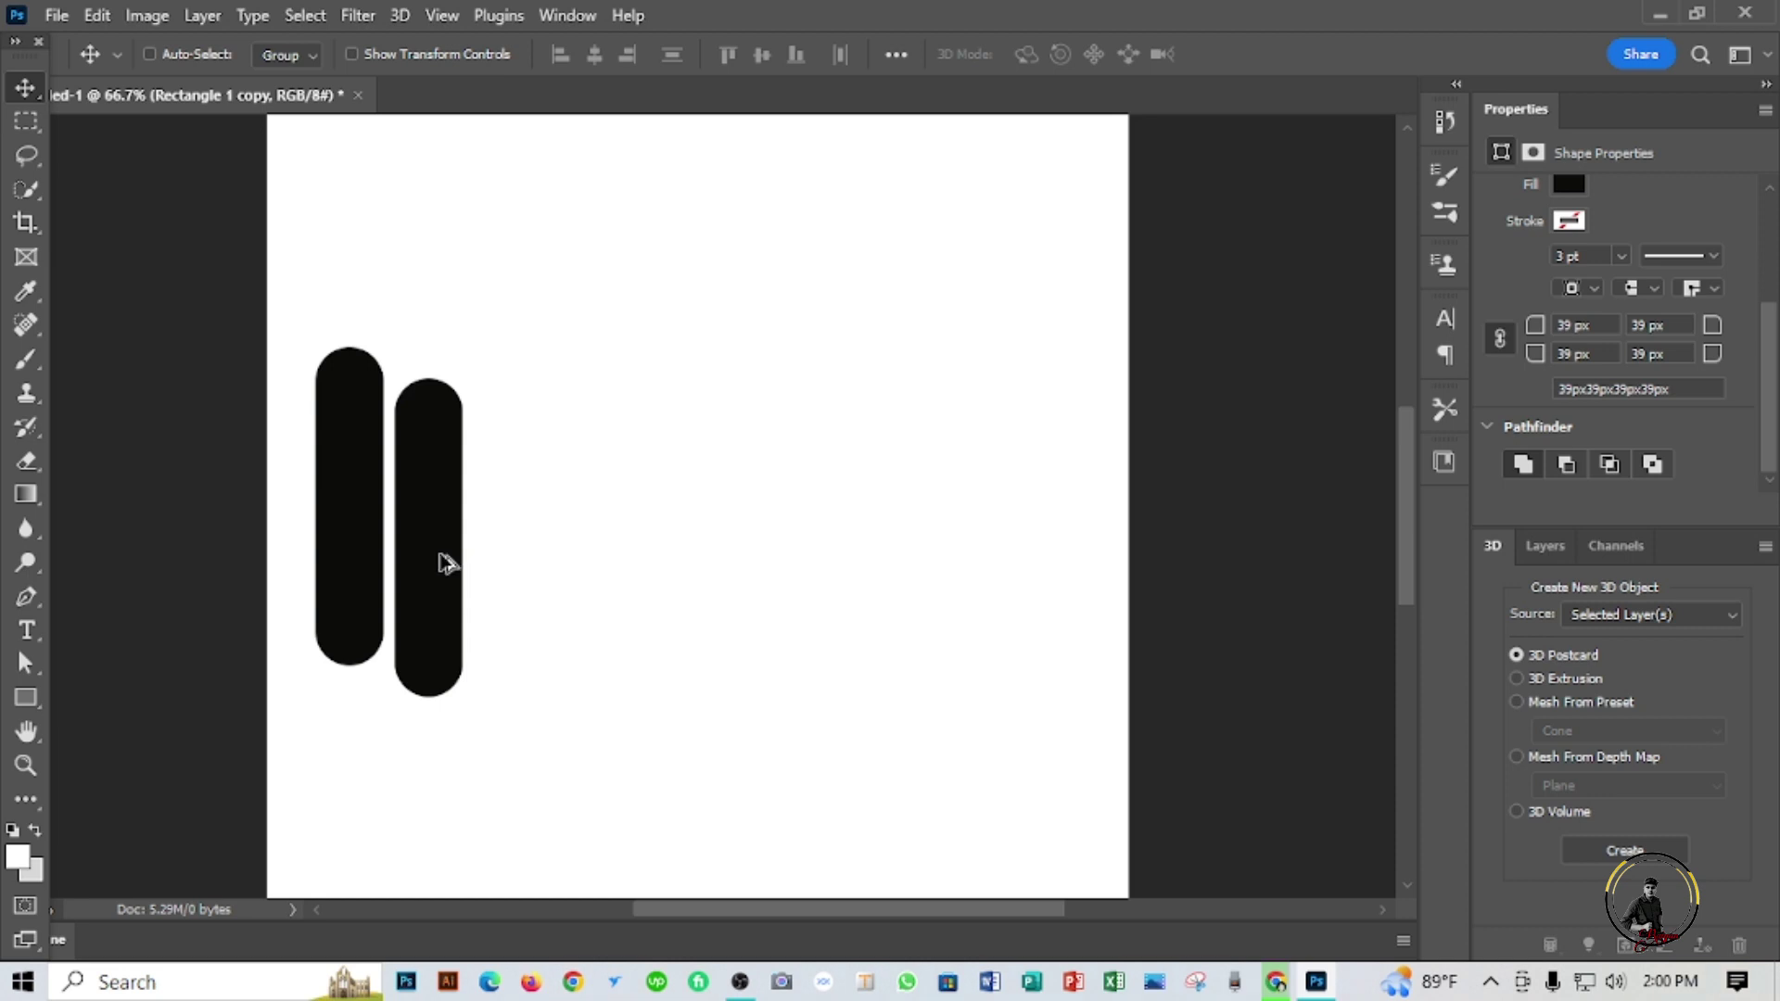
pyautogui.moveTo(448, 565); pyautogui.dragTo(510, 524)
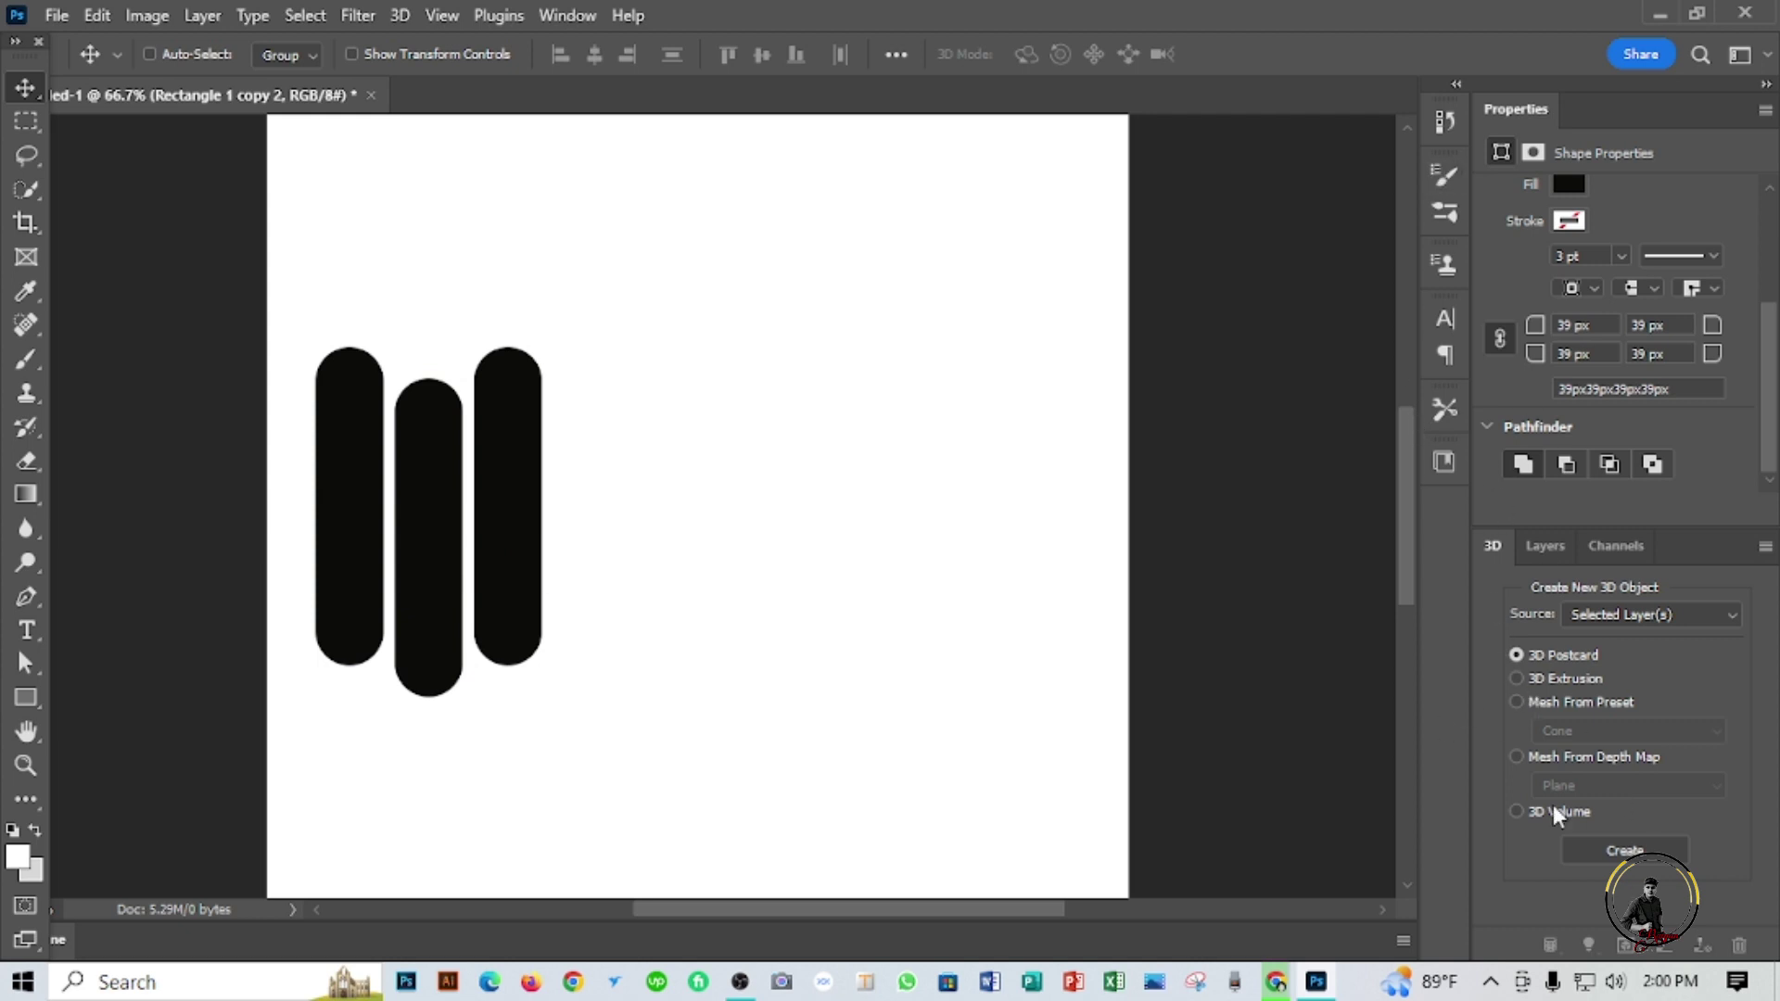
# Step: Lower the middle bar on the Rectangle 1 copy layer further below its two neighbours
pyautogui.hotkey('shift', 'Up')
pyautogui.hotkey('shift', 'Up')
pyautogui.hotkey('shift', 'Up')
pyautogui.hotkey('shift', 'Up')
pyautogui.hotkey('shift', 'Up')
pyautogui.hotkey('shift', 'Up')
pyautogui.hotkey('shift', 'Up')
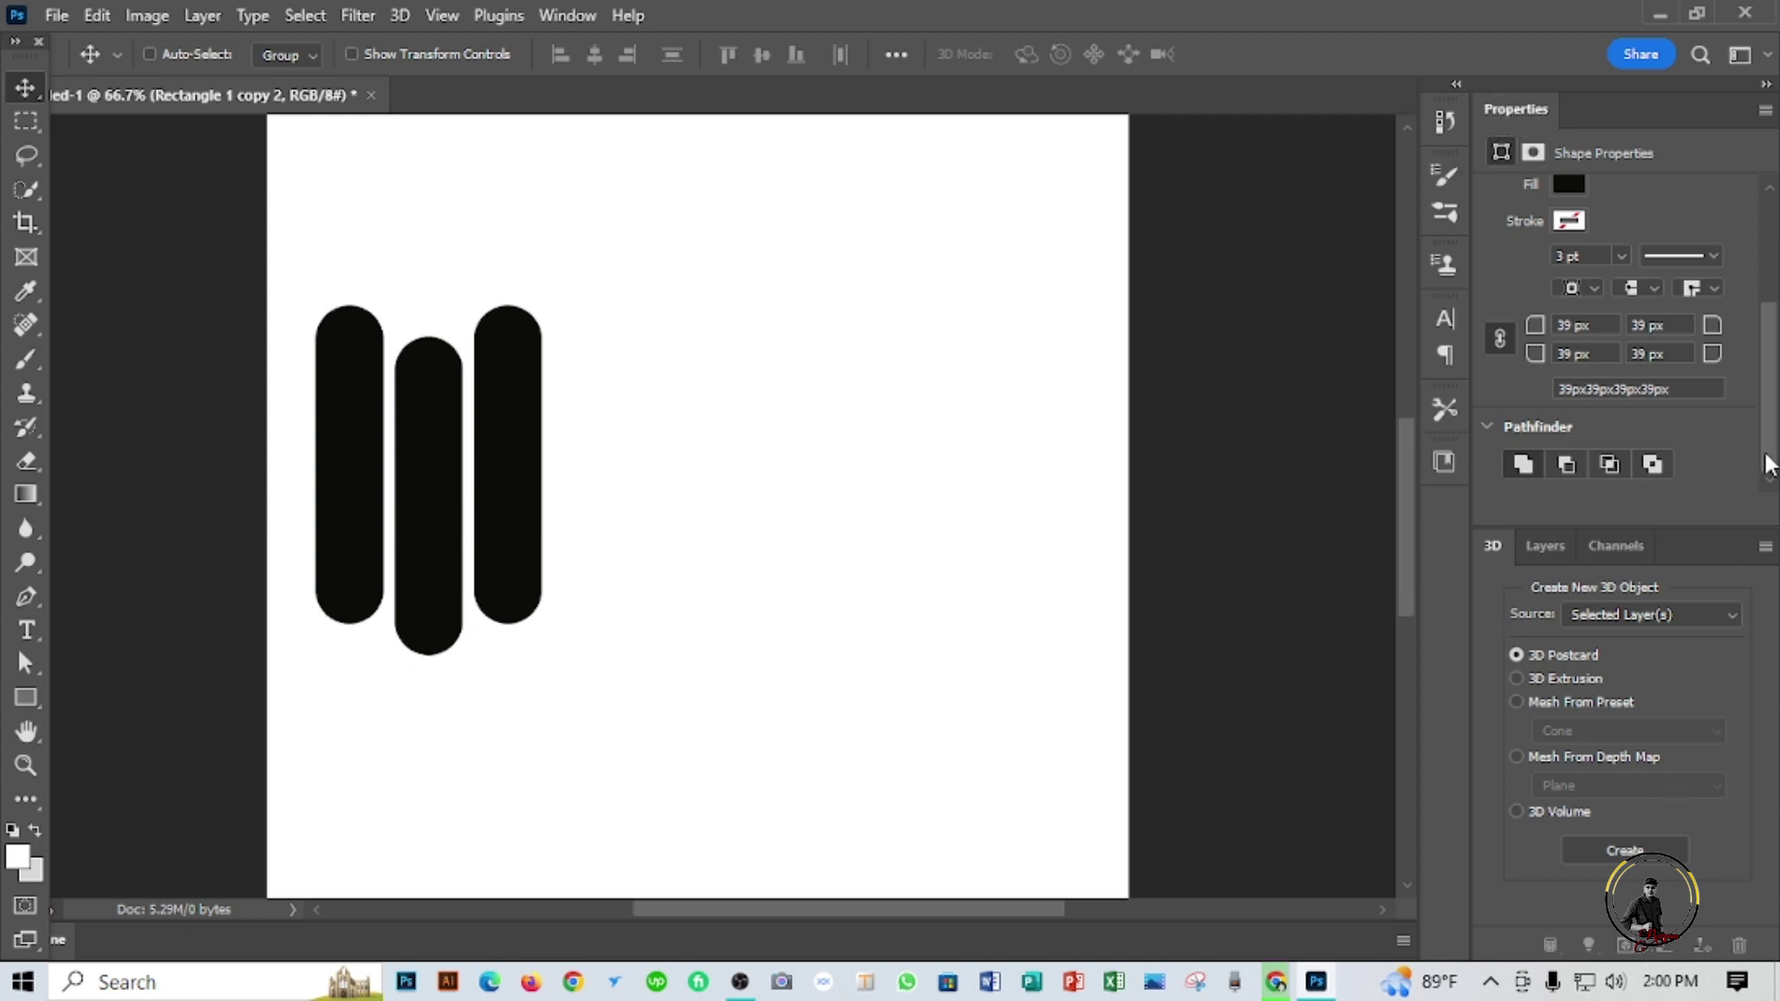
pyautogui.click(1548, 548)
pyautogui.click(1588, 770)
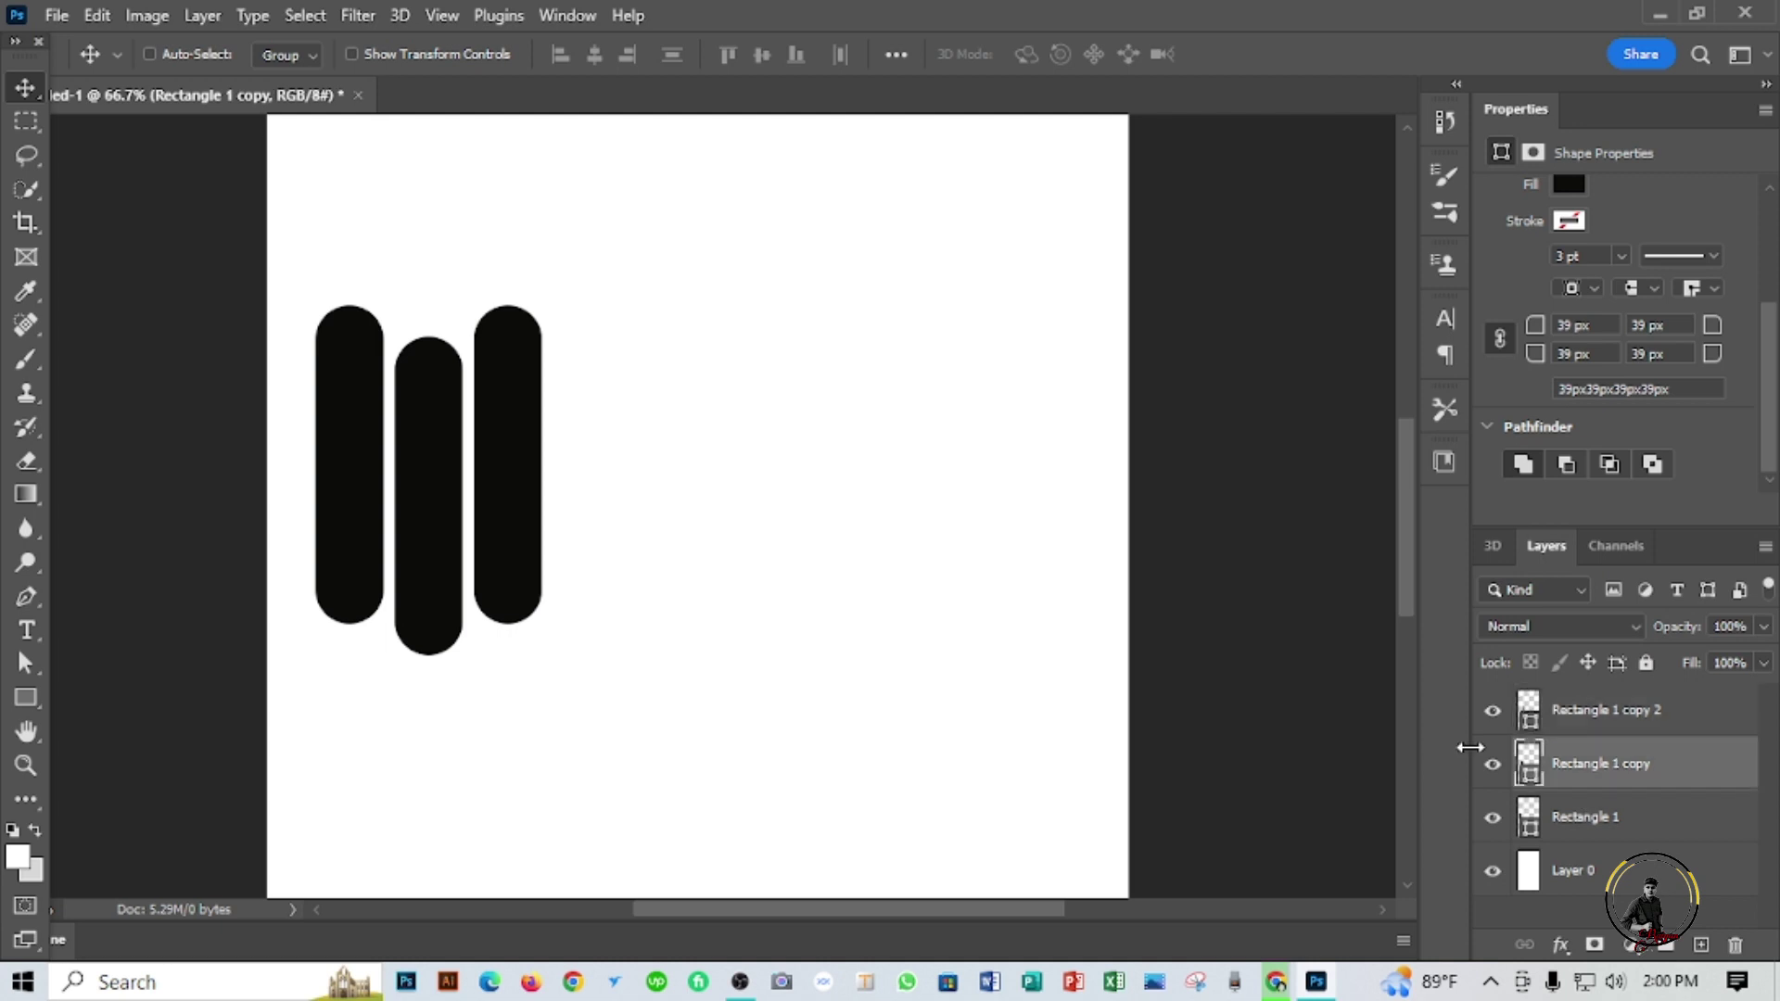
pyautogui.moveTo(457, 588)
pyautogui.mouseDown()
pyautogui.moveTo(452, 621)
pyautogui.moveTo(521, 592)
pyautogui.moveTo(409, 615)
pyautogui.moveTo(428, 605)
pyautogui.mouseUp()
# Step: Duplicate the Rectangle 1 copy 2 bar to add three more bars to its right in the same staggered pattern
pyautogui.click(1546, 714)
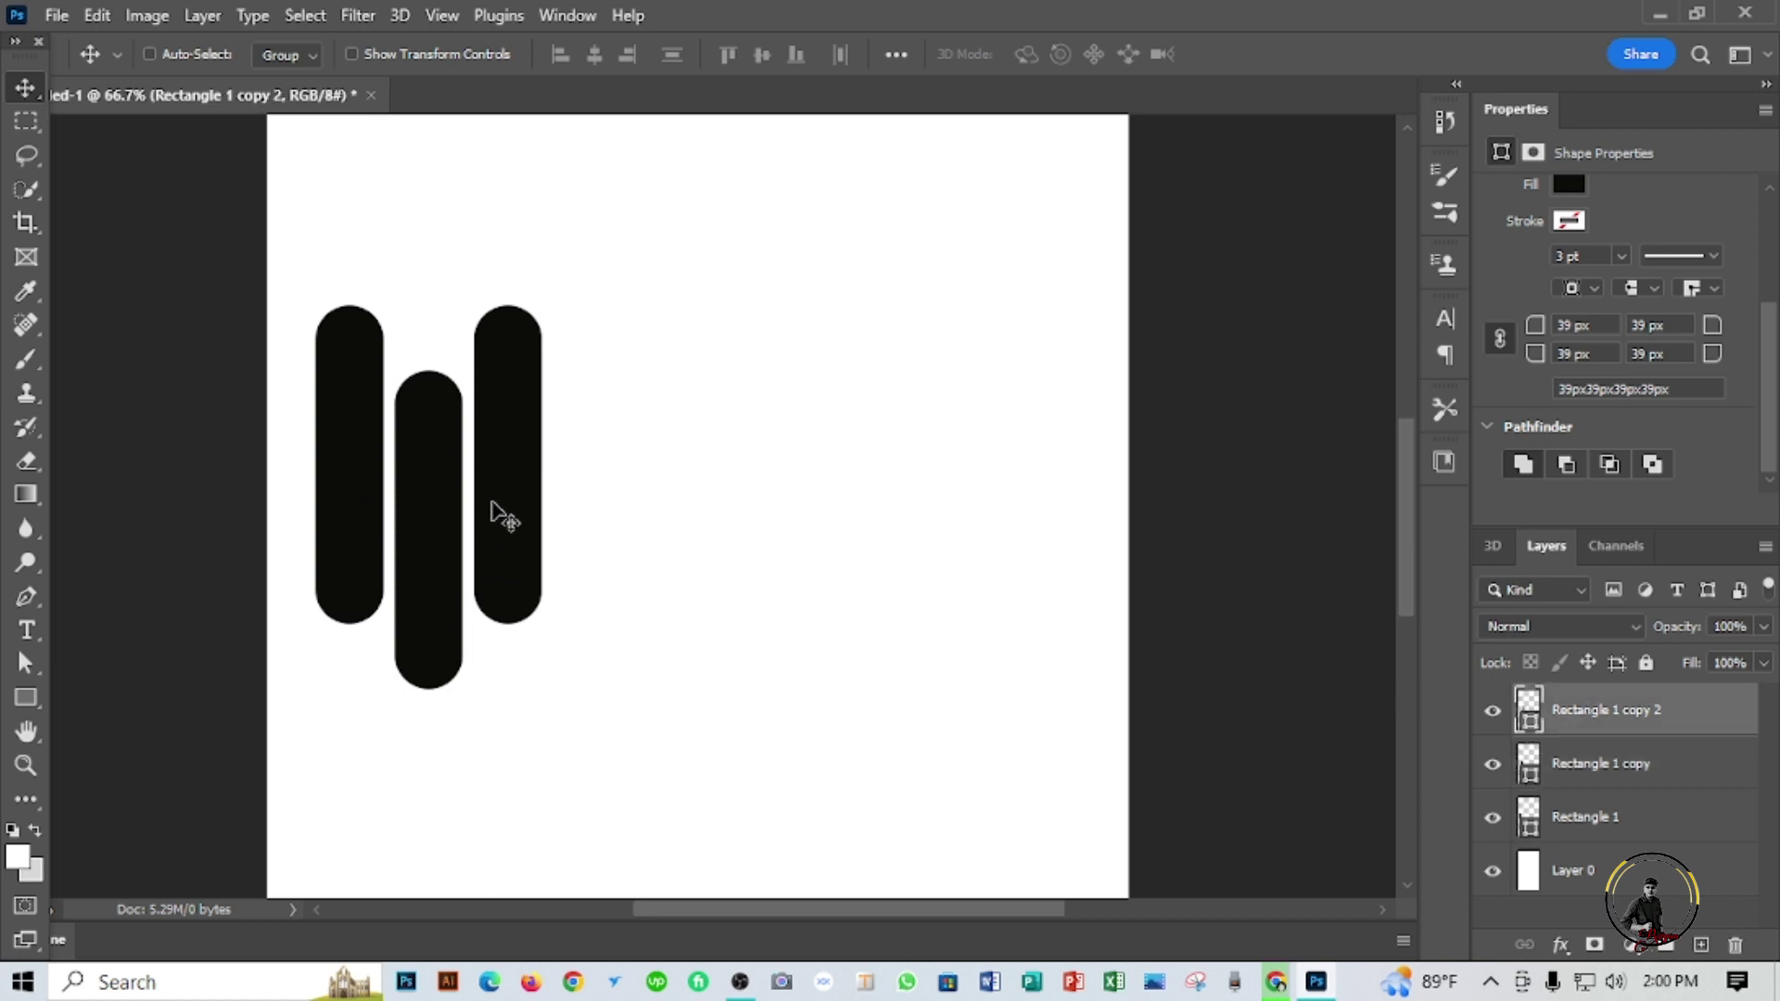
pyautogui.moveTo(511, 506); pyautogui.dragTo(679, 467)
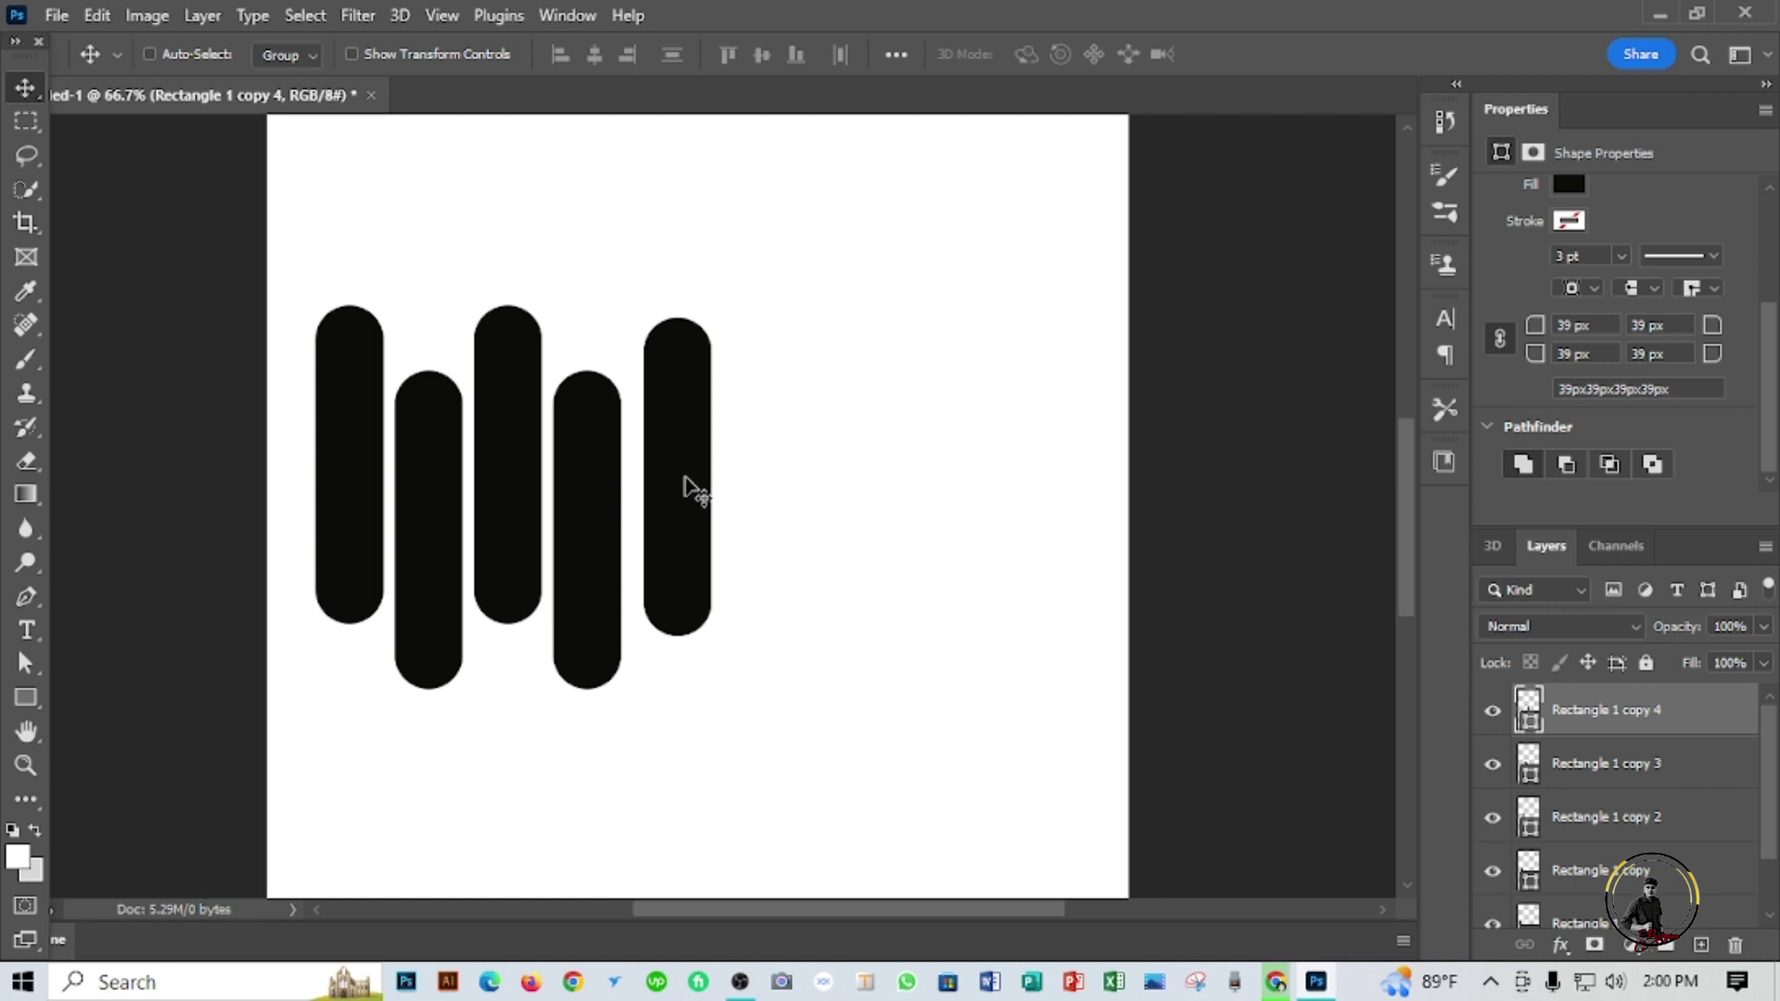
pyautogui.moveTo(663, 494); pyautogui.dragTo(742, 538)
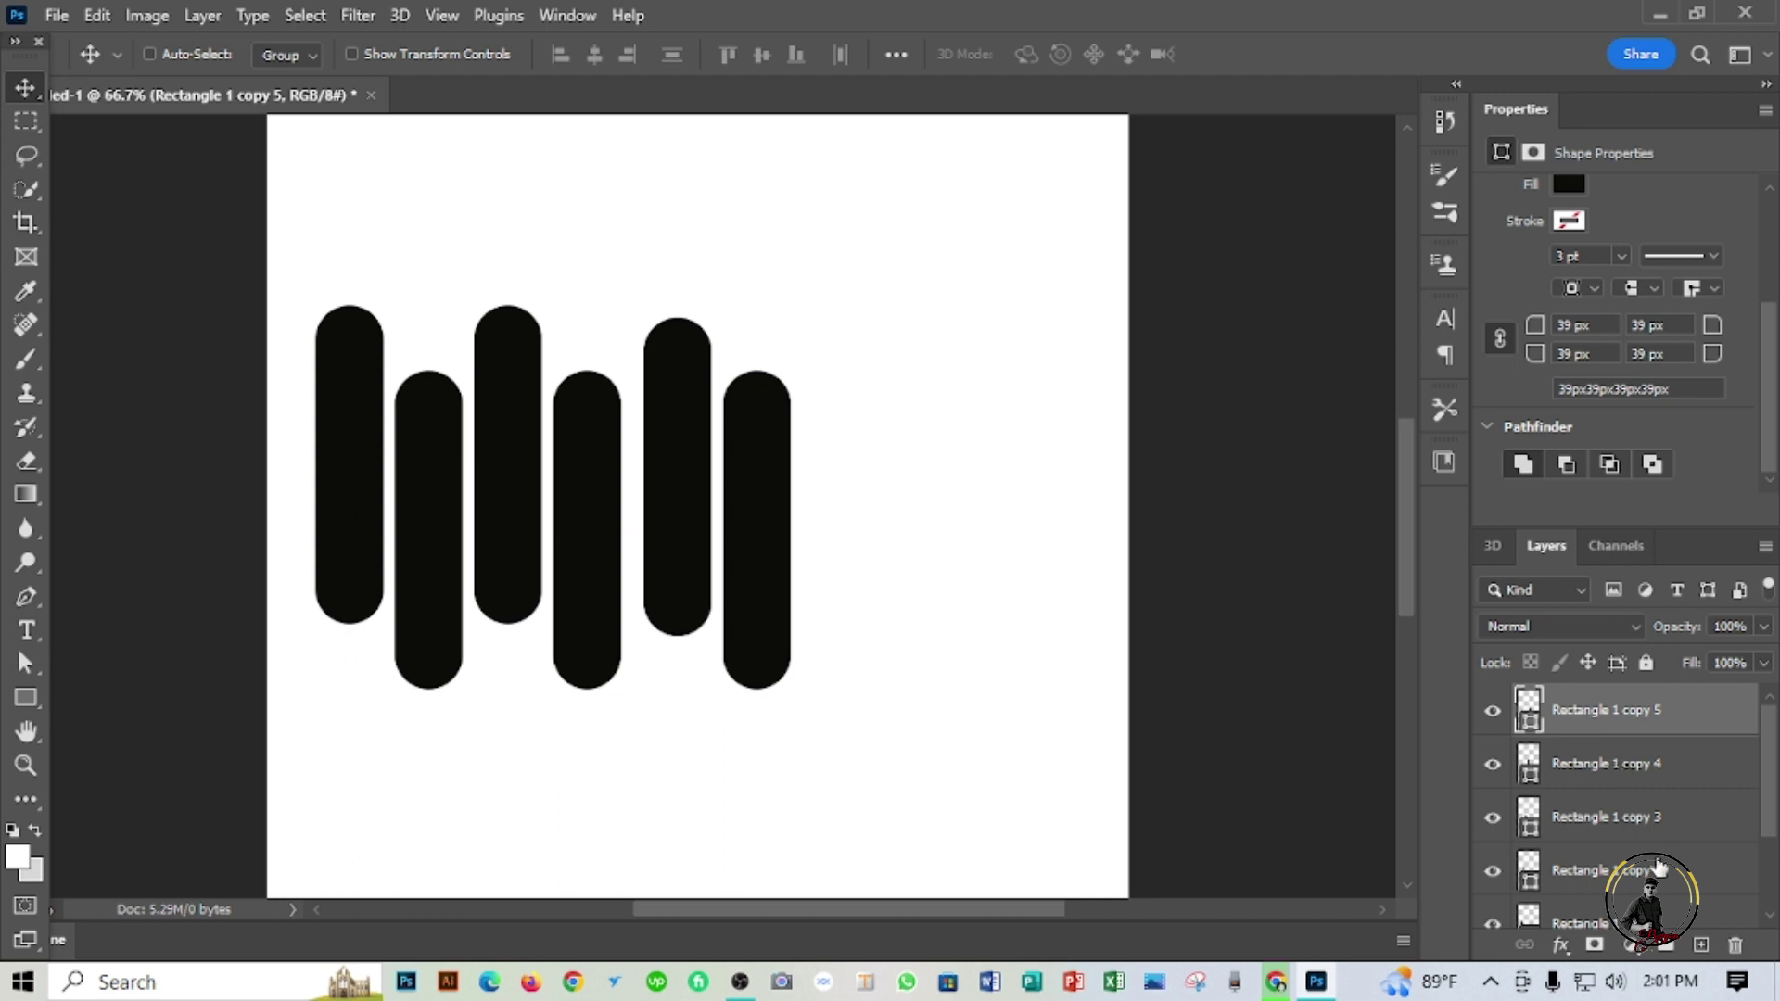
# Step: Merge the four topmost shape layers, Rectangle 1 copy 2 through copy 5, with Merge Shapes
pyautogui.keyDown('shift'); pyautogui.click(1658, 876); pyautogui.keyUp('shift')
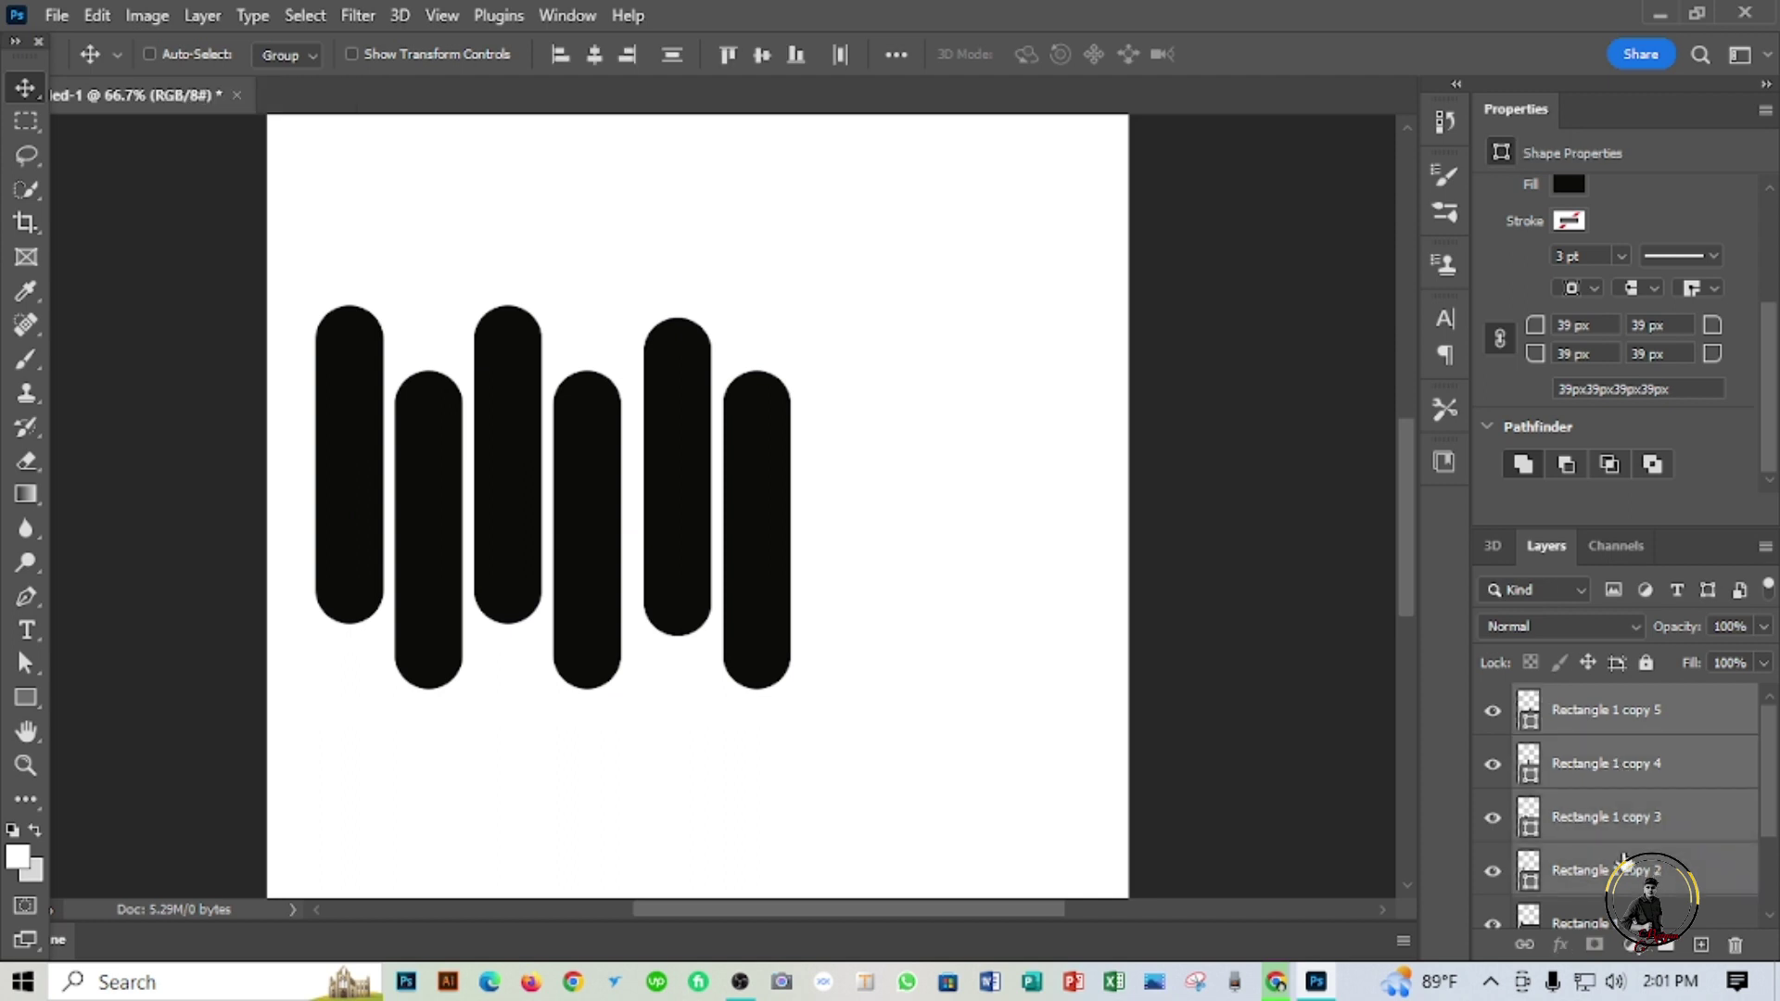
pyautogui.rightClick(1623, 863)
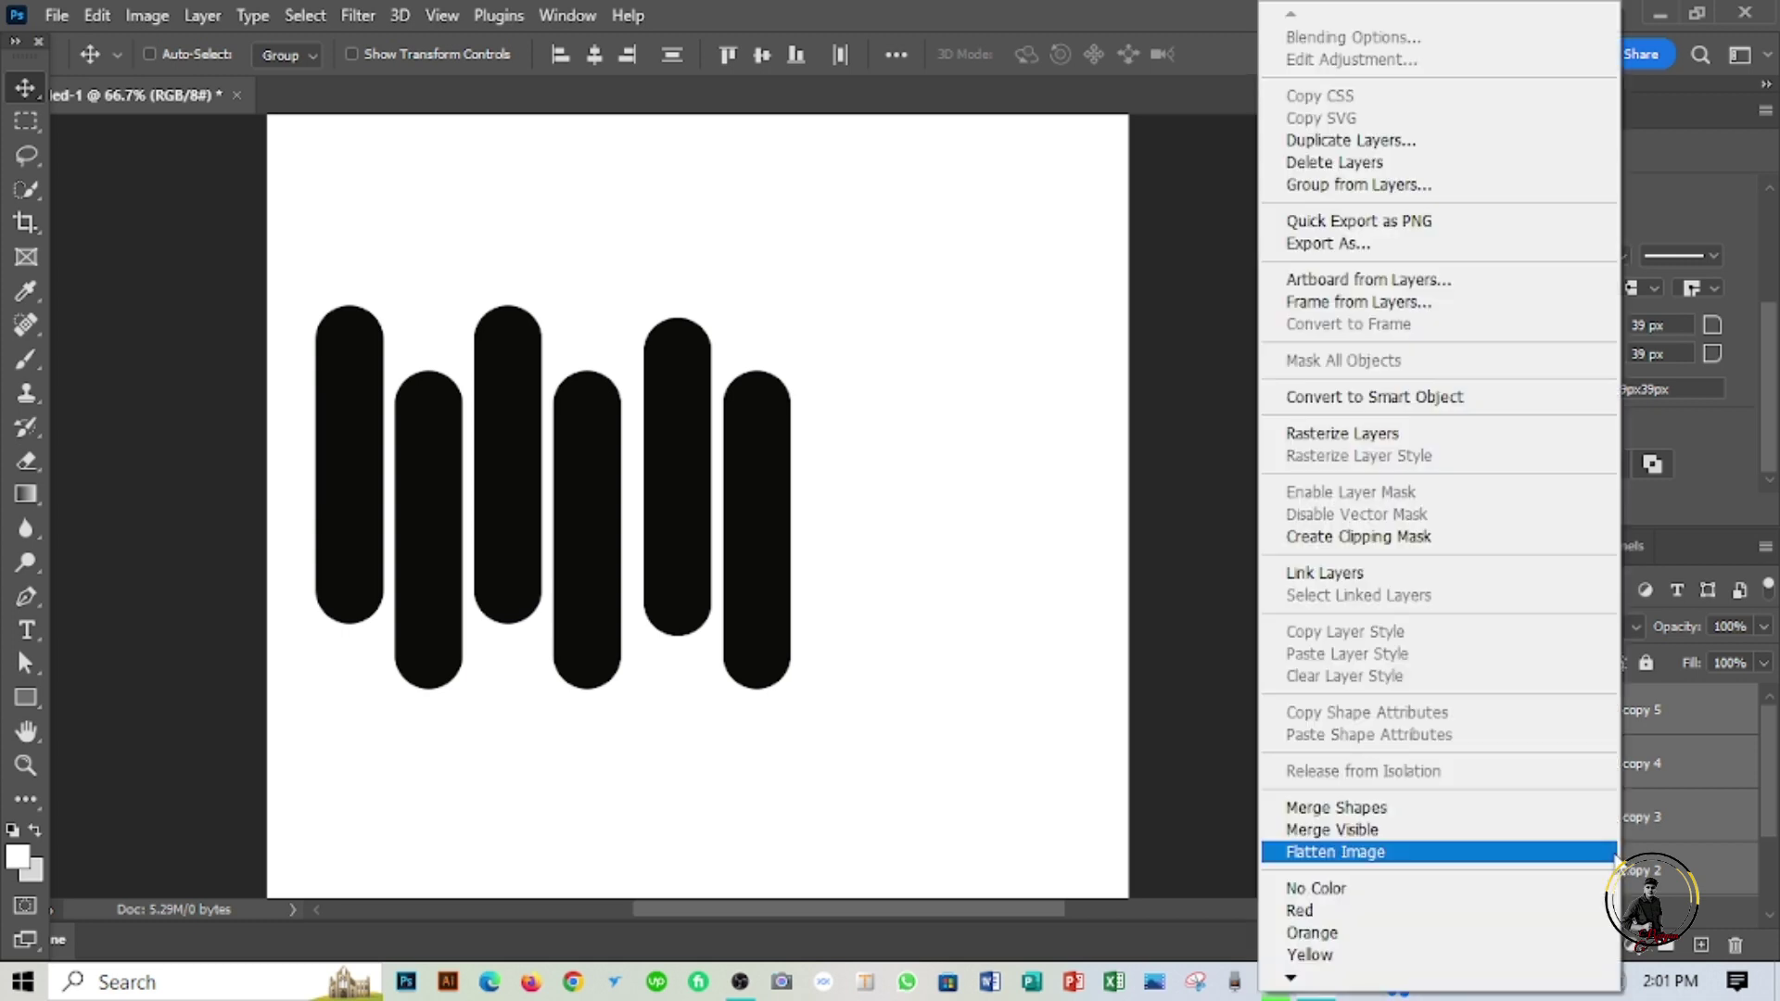
pyautogui.click(1481, 810)
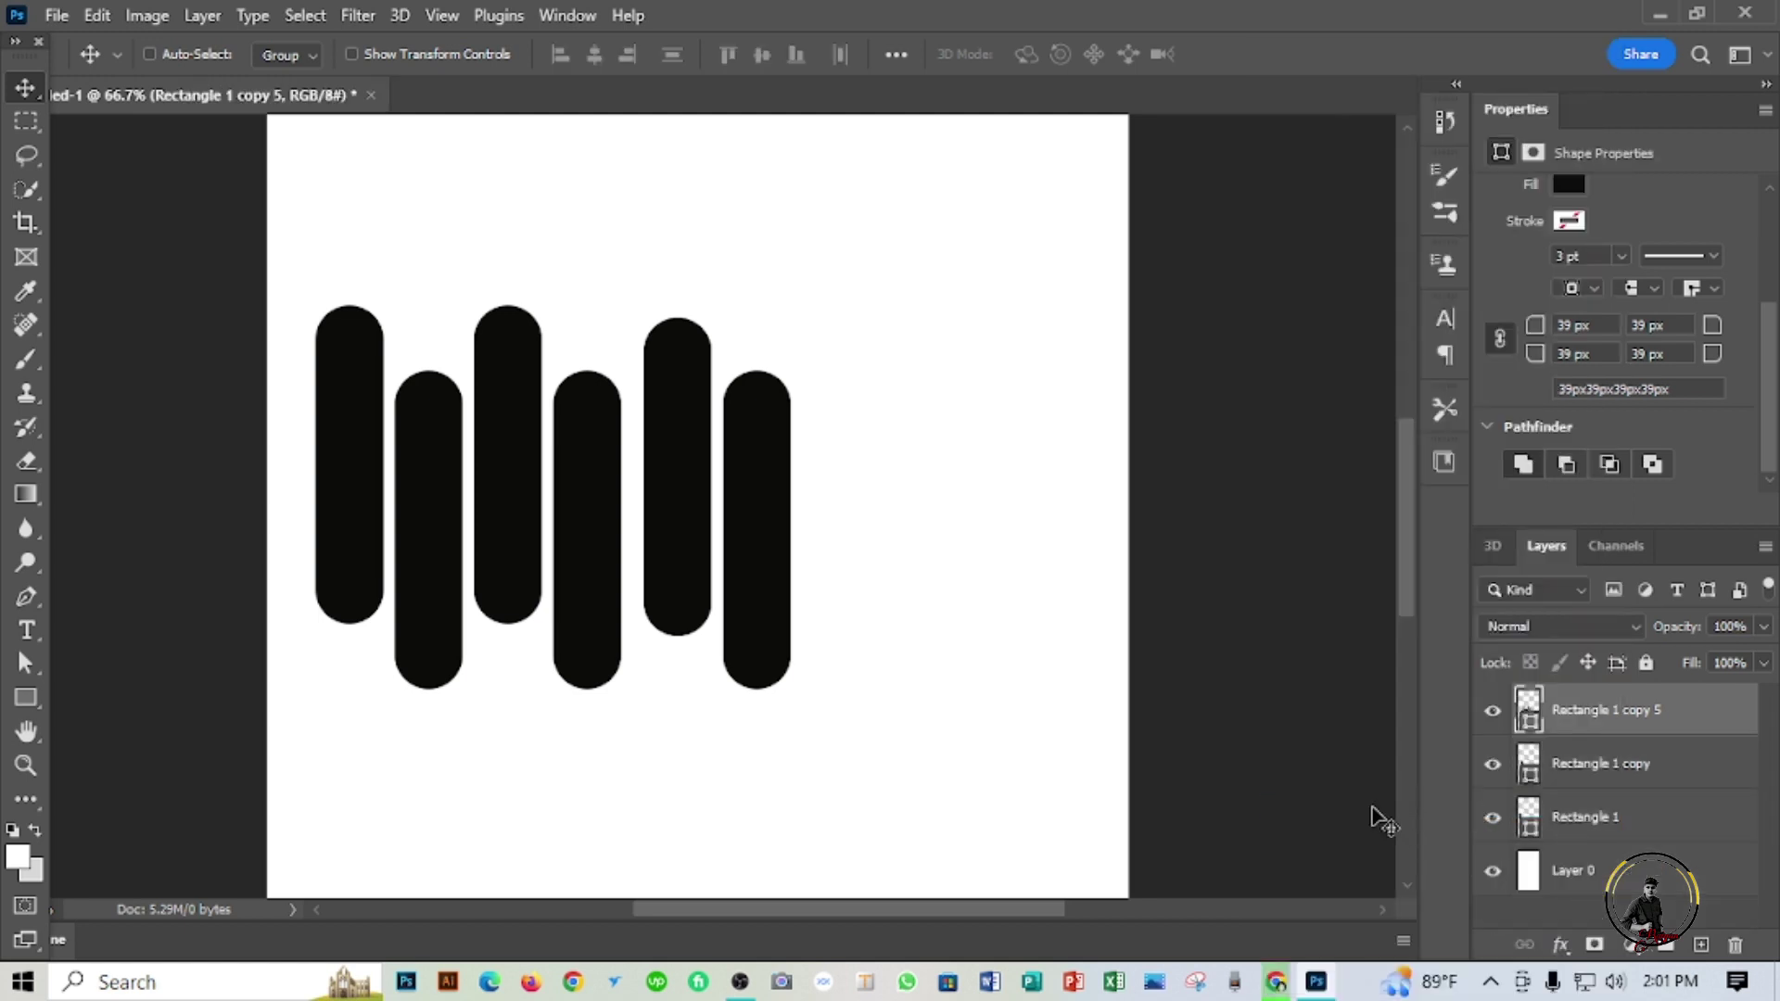
# Step: Undo the merge of the four shape layers
pyautogui.hotkey('ctrl', 'a')
pyautogui.press('ctrl')
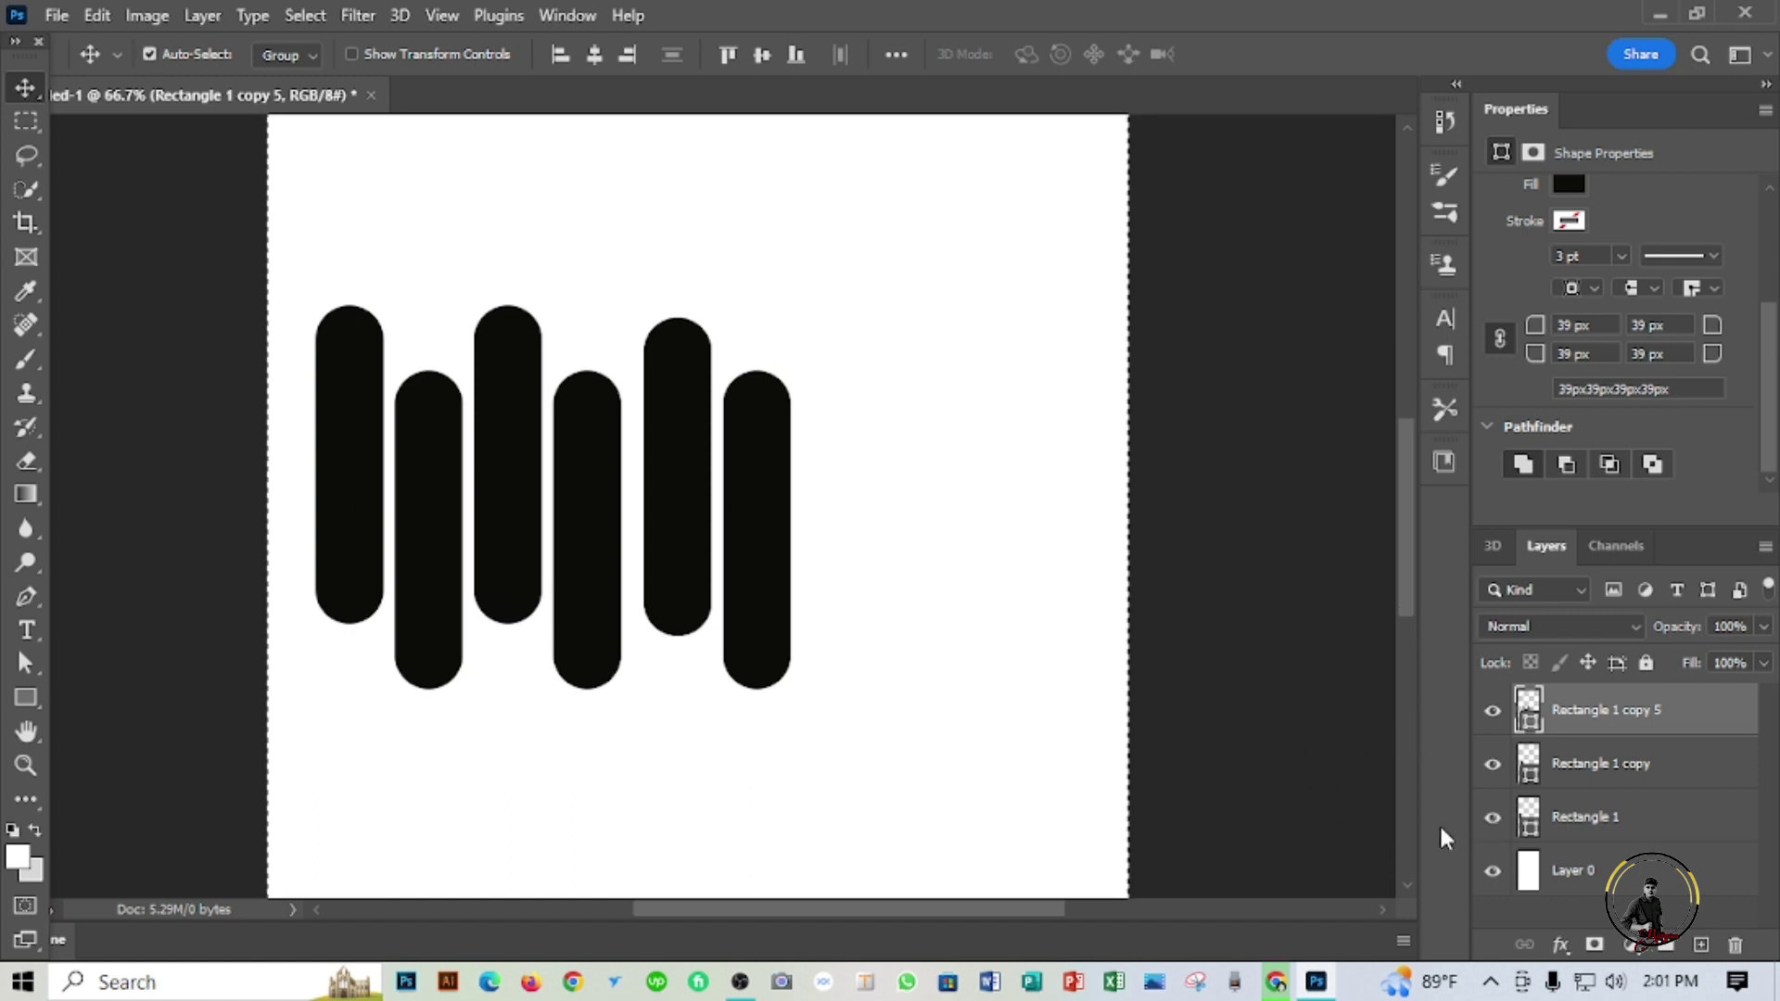
pyautogui.hotkey('ctrl', 'd')
pyautogui.hotkey('shift', 'Up')
pyautogui.hotkey('shift', 'Up')
pyautogui.hotkey('shift', 'Up')
pyautogui.hotkey('shift', 'Up')
pyautogui.hotkey('shift', 'Up')
pyautogui.hotkey('shift', 'Up')
pyautogui.hotkey('shift', 'Up')
pyautogui.hotkey('shift', 'Down')
pyautogui.hotkey('shift', 'Down')
pyautogui.hotkey('shift', 'Down')
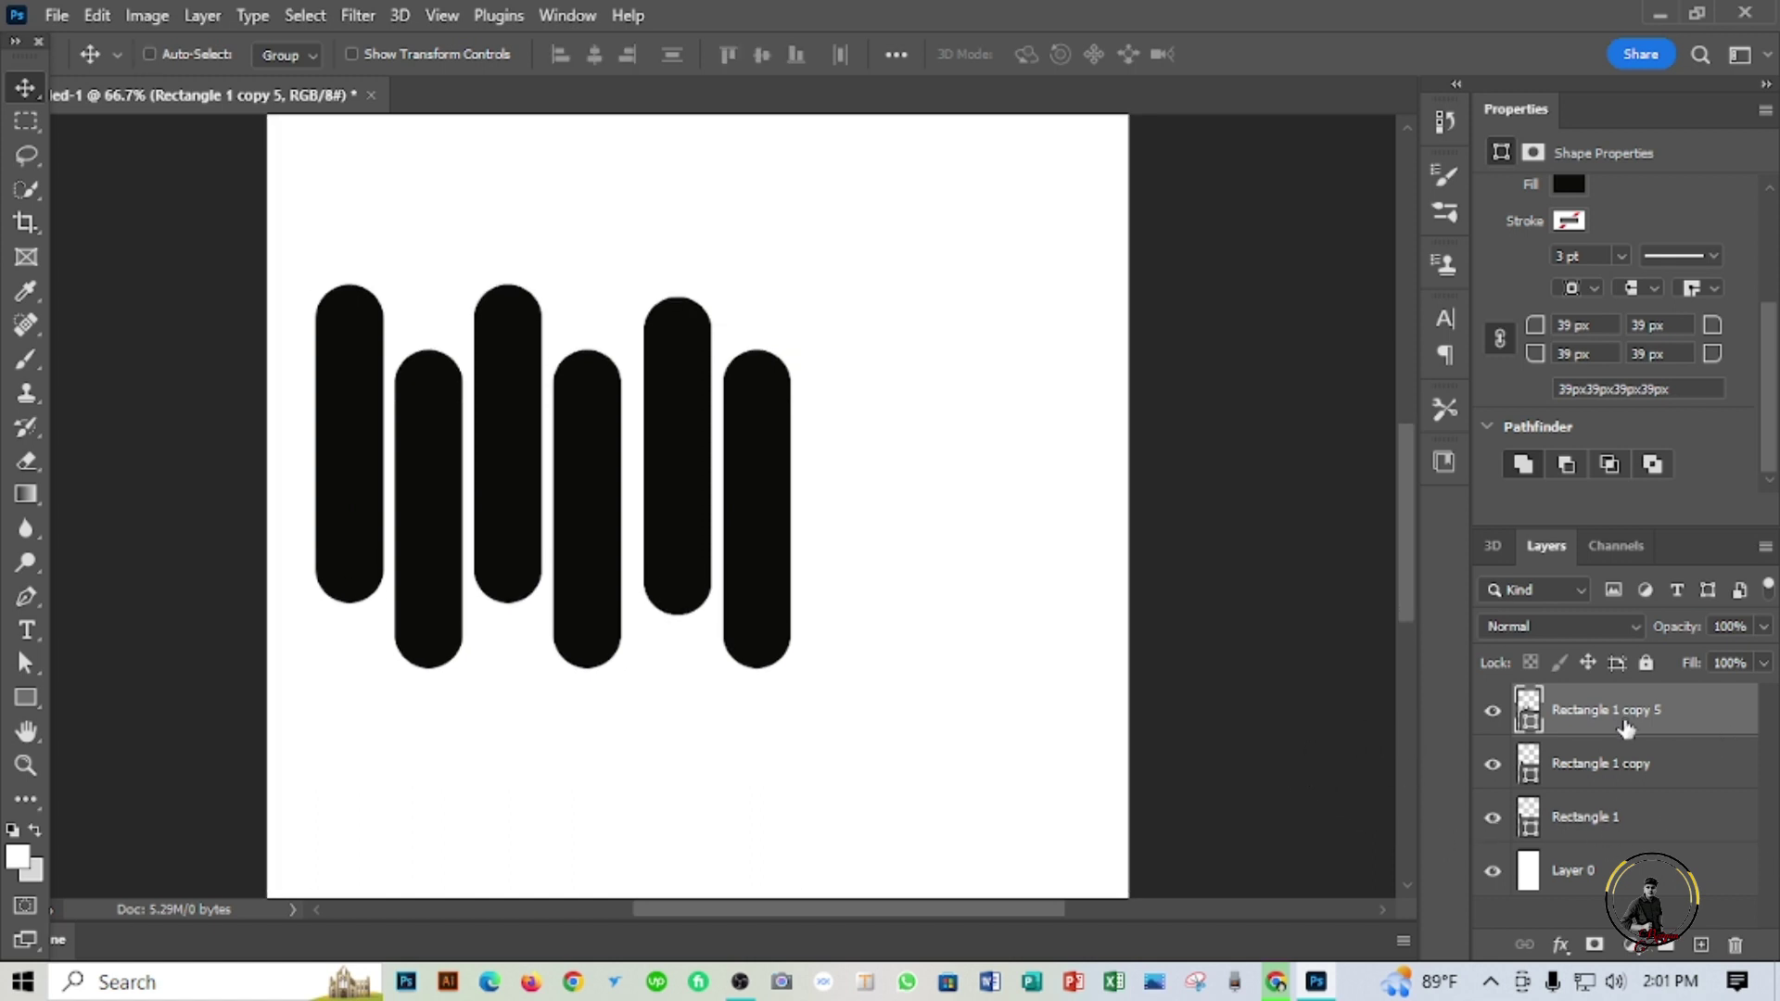
pyautogui.hotkey('shift', 'Down')
pyautogui.hotkey('shift', 'Down')
pyautogui.hotkey('shift', 'Down')
# Step: Merge all six bar layers, from Rectangle 1 to Rectangle 1 copy 5, with Merge Shapes
pyautogui.scroll(-2, 1622, 769)
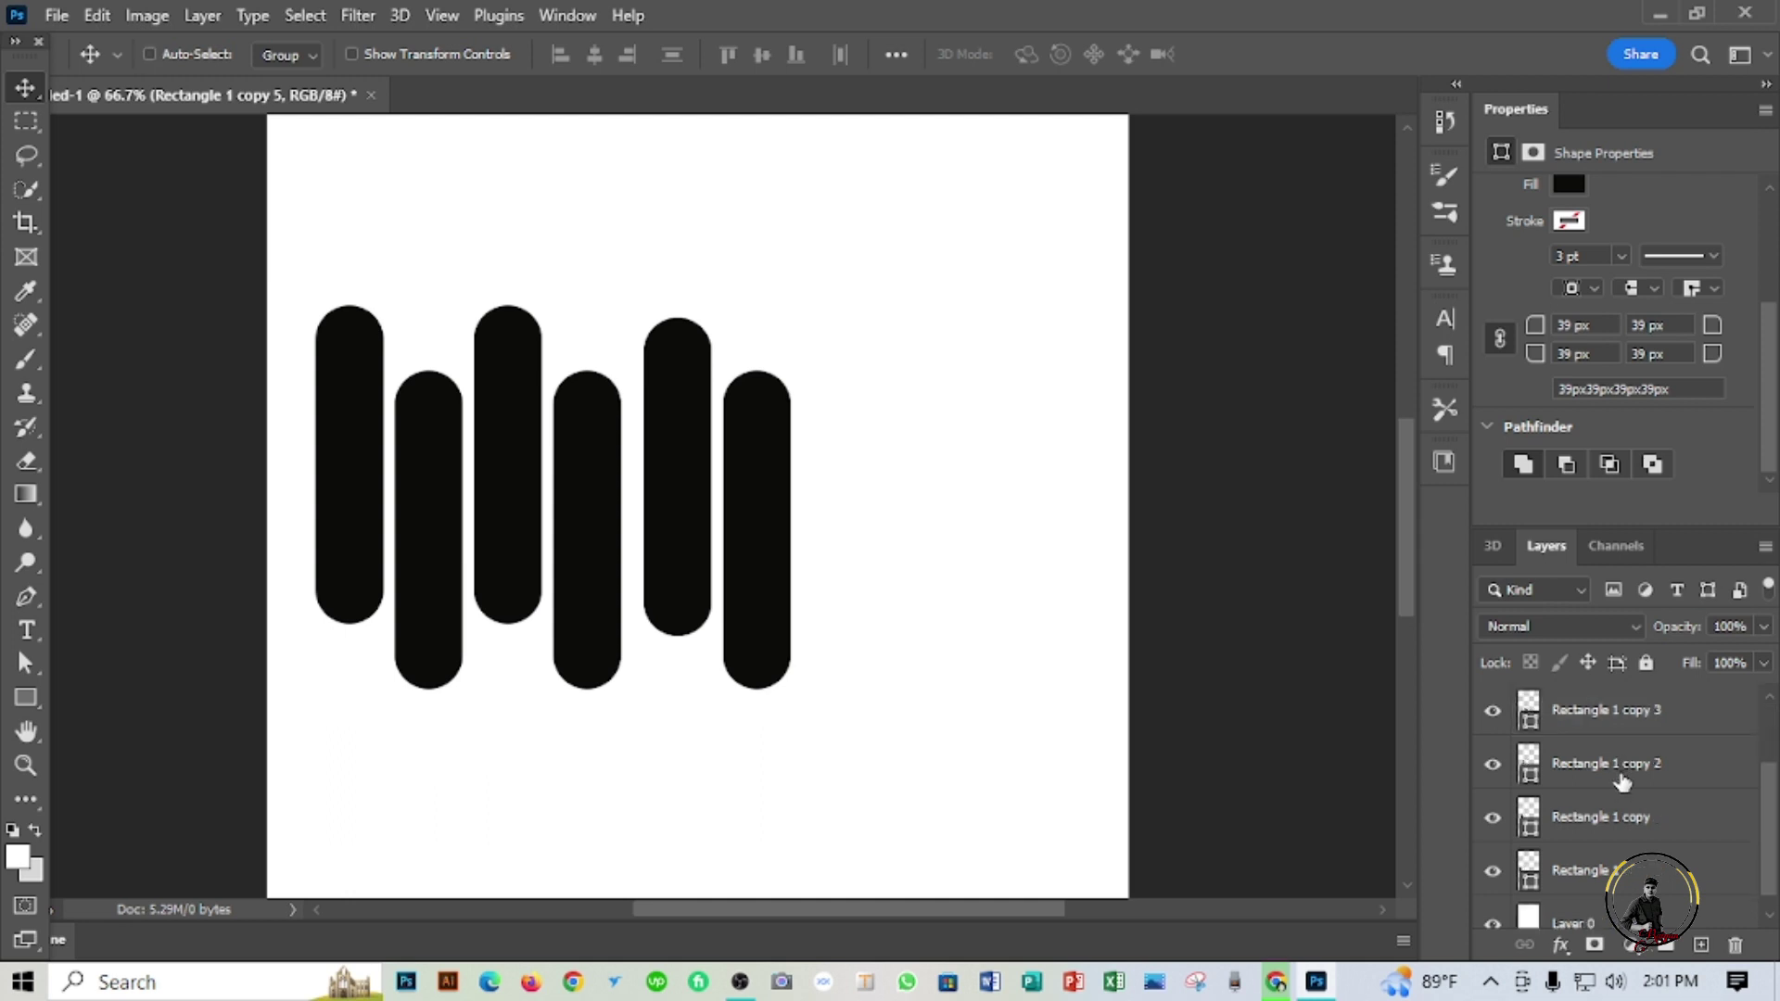
pyautogui.scroll(-1, 1613, 788)
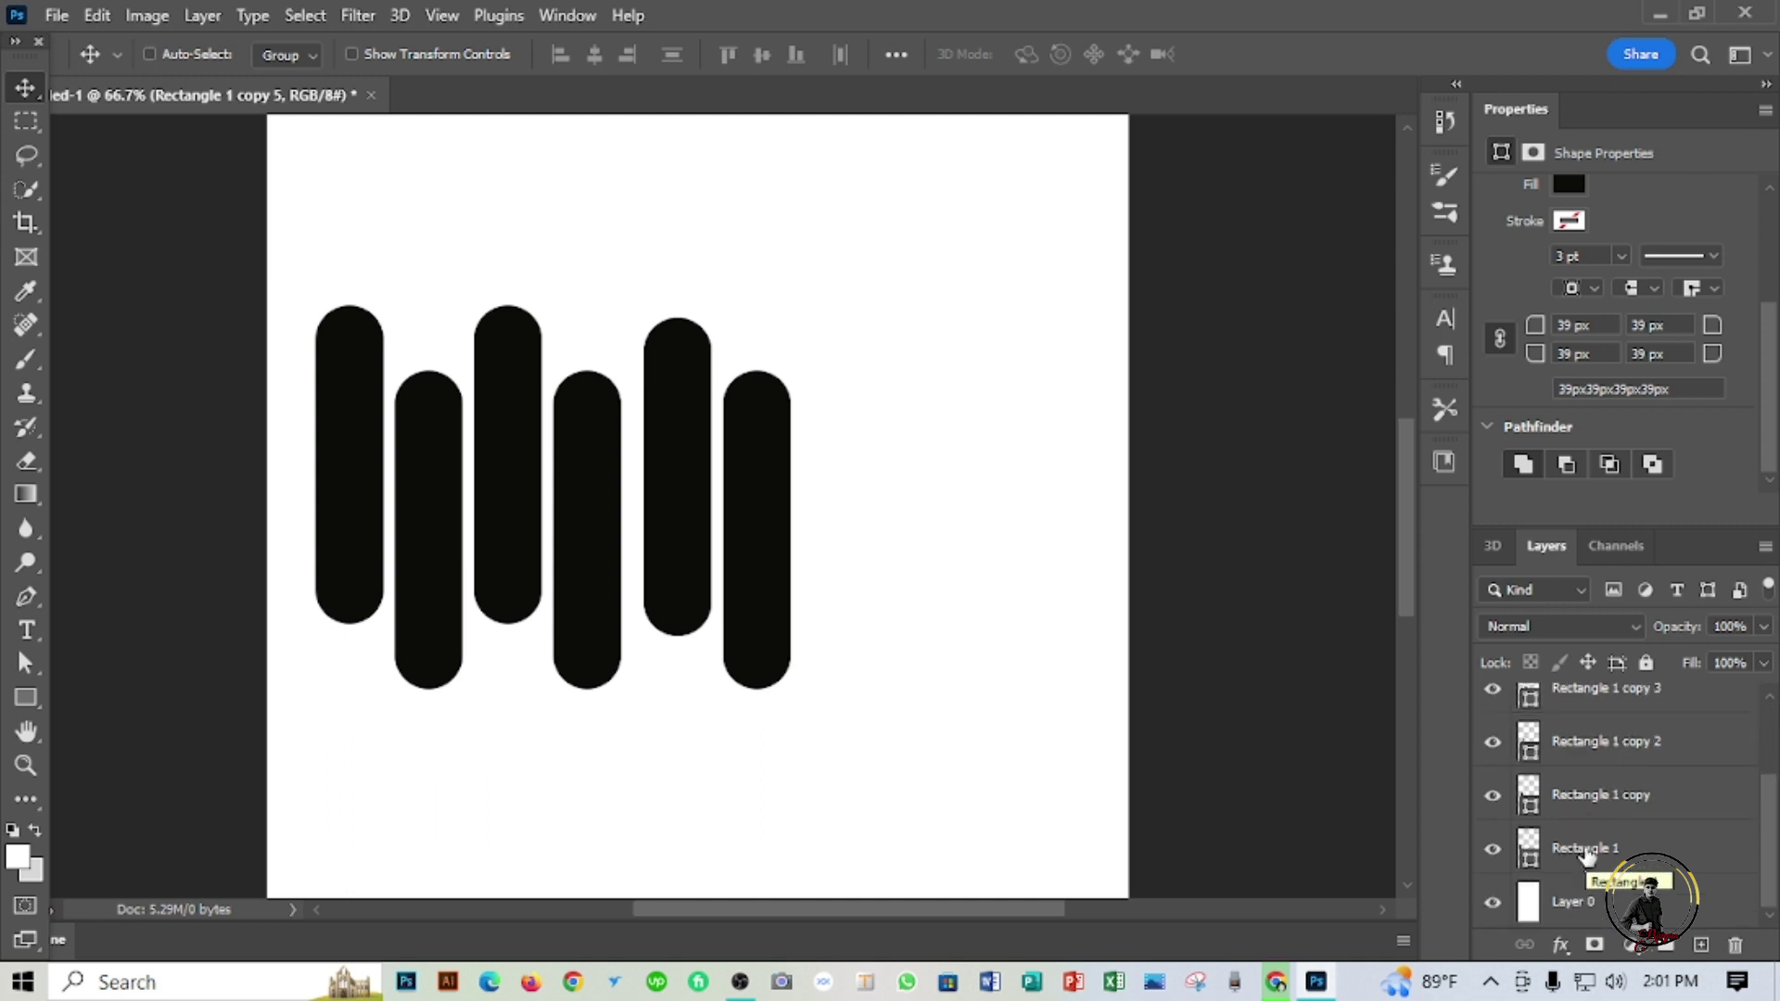
pyautogui.keyDown('shift'); pyautogui.click(1587, 855); pyautogui.keyUp('shift')
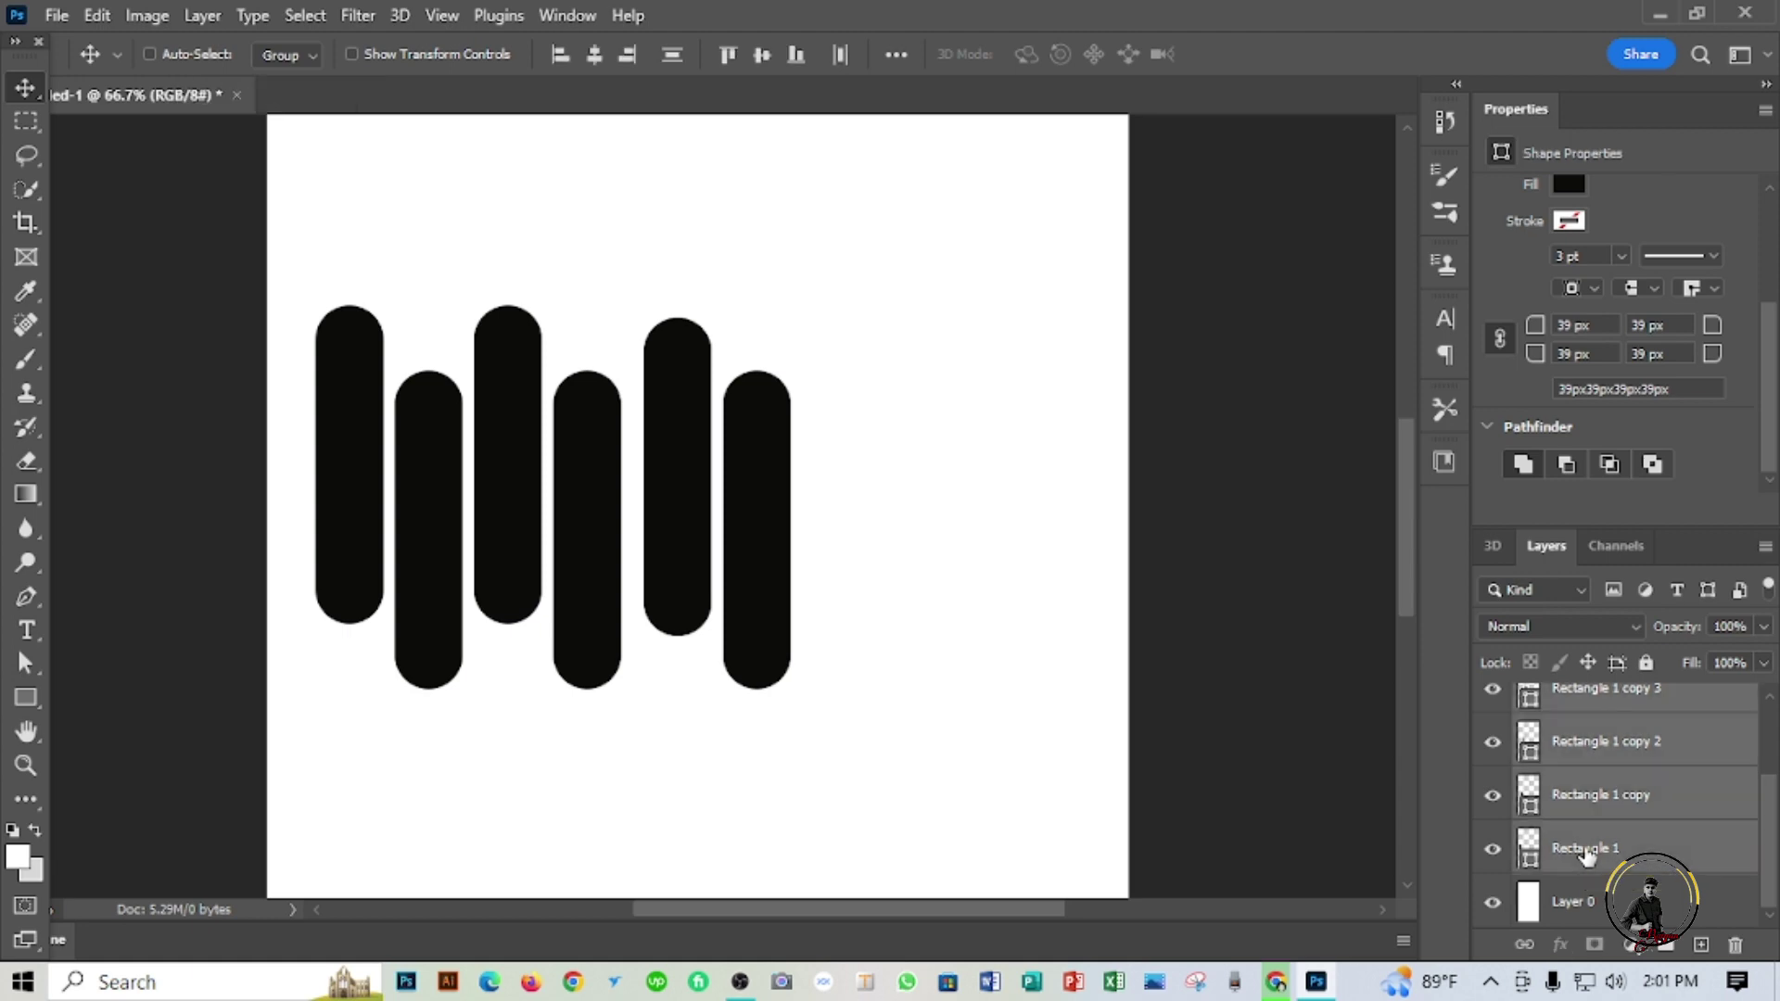
pyautogui.scroll(3, 1618, 834)
pyautogui.rightClick(1624, 832)
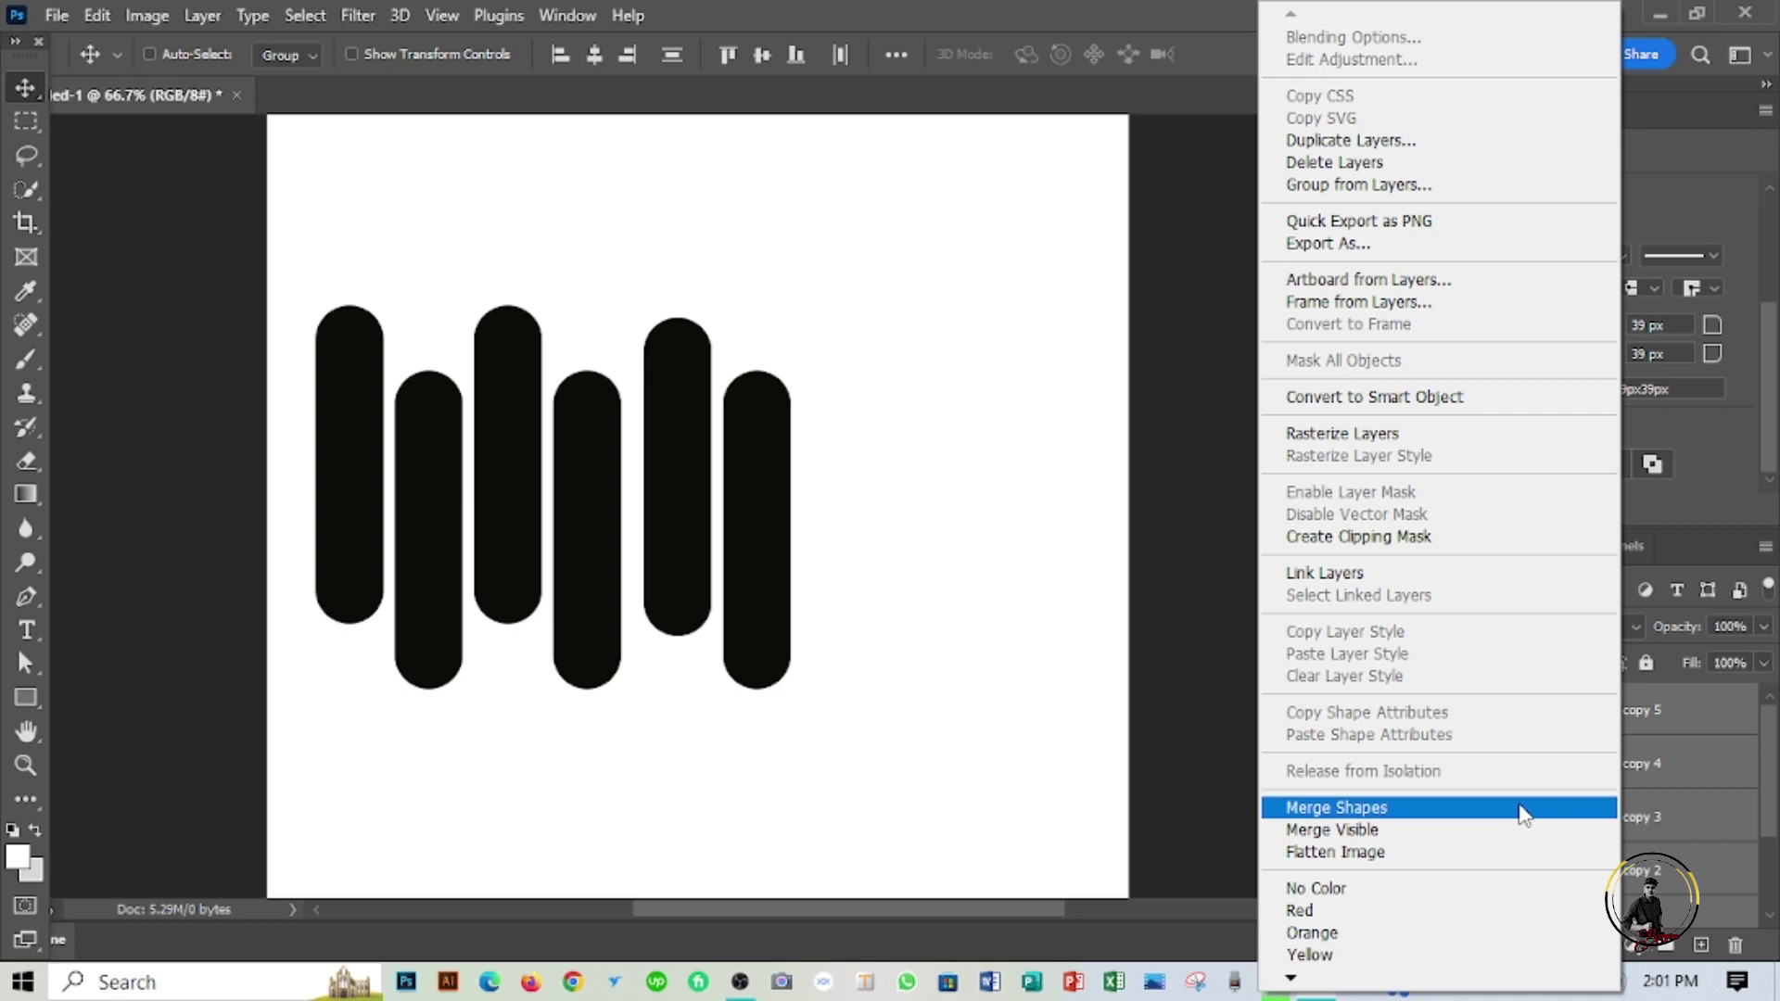
pyautogui.click(1523, 815)
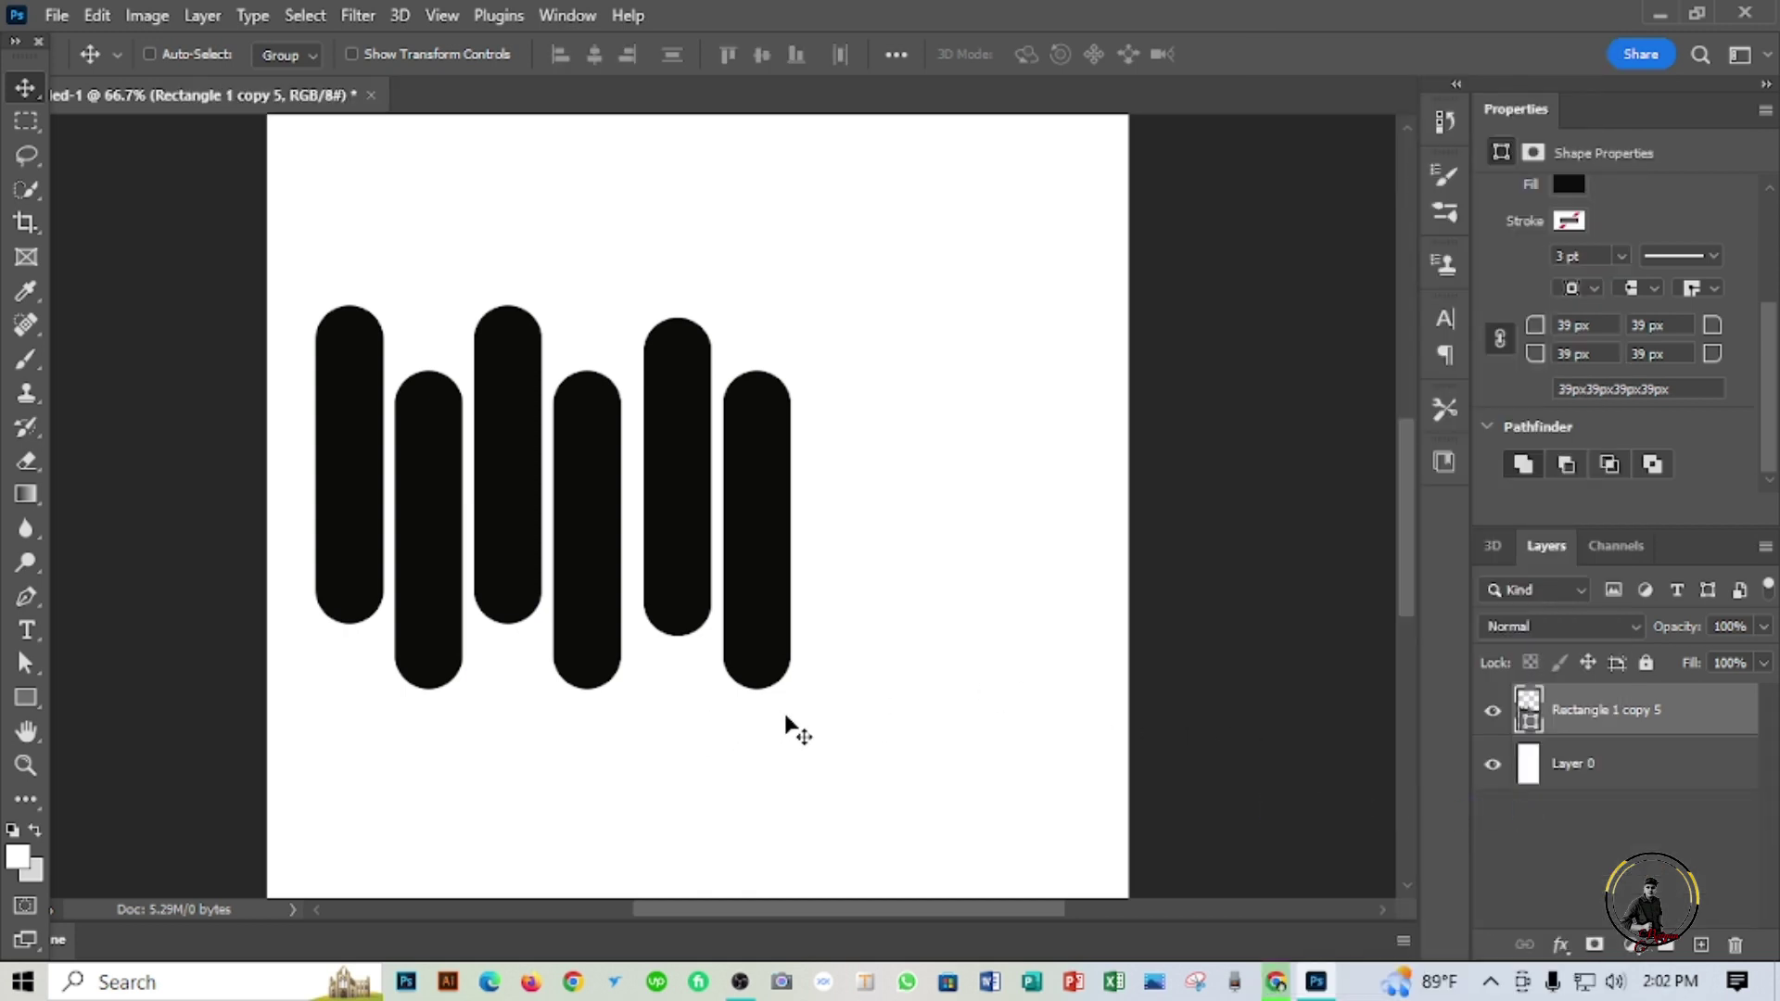
# Step: Rotate the merged bars by about -71.4° and shift them right toward the middle of the canvas
pyautogui.hotkey('ctrl', 't')
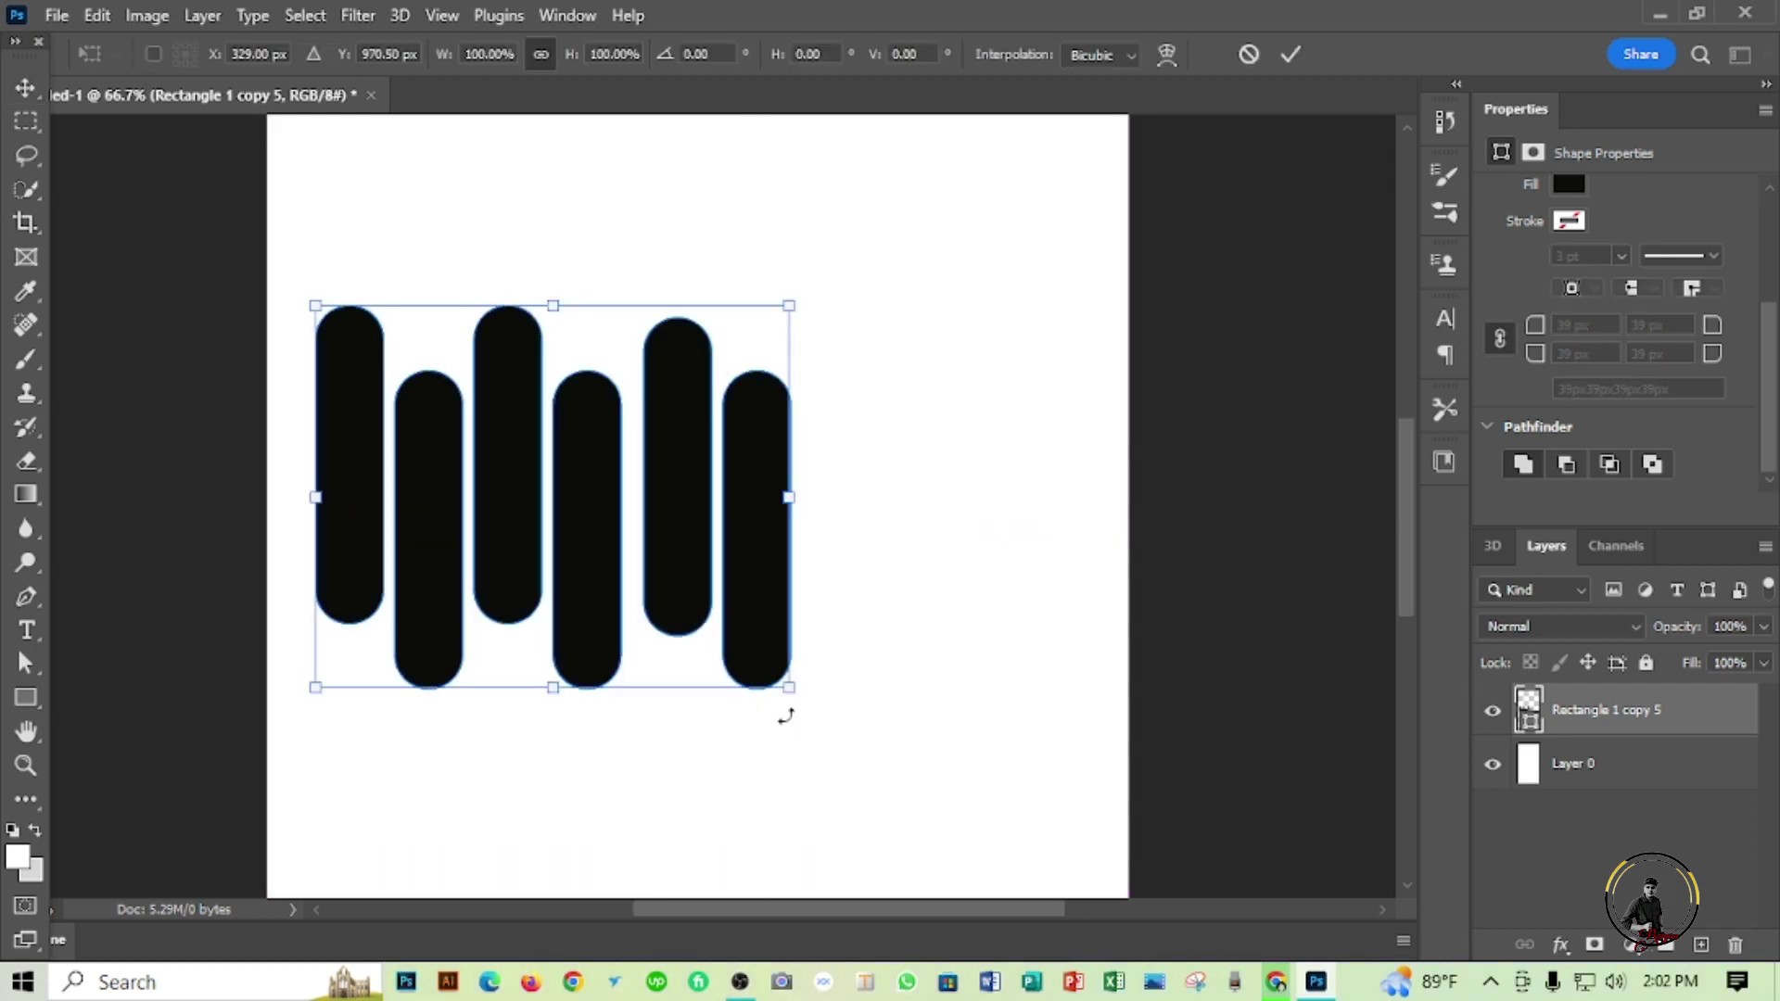
pyautogui.moveTo(791, 712); pyautogui.dragTo(783, 365)
pyautogui.moveTo(563, 479); pyautogui.dragTo(607, 489)
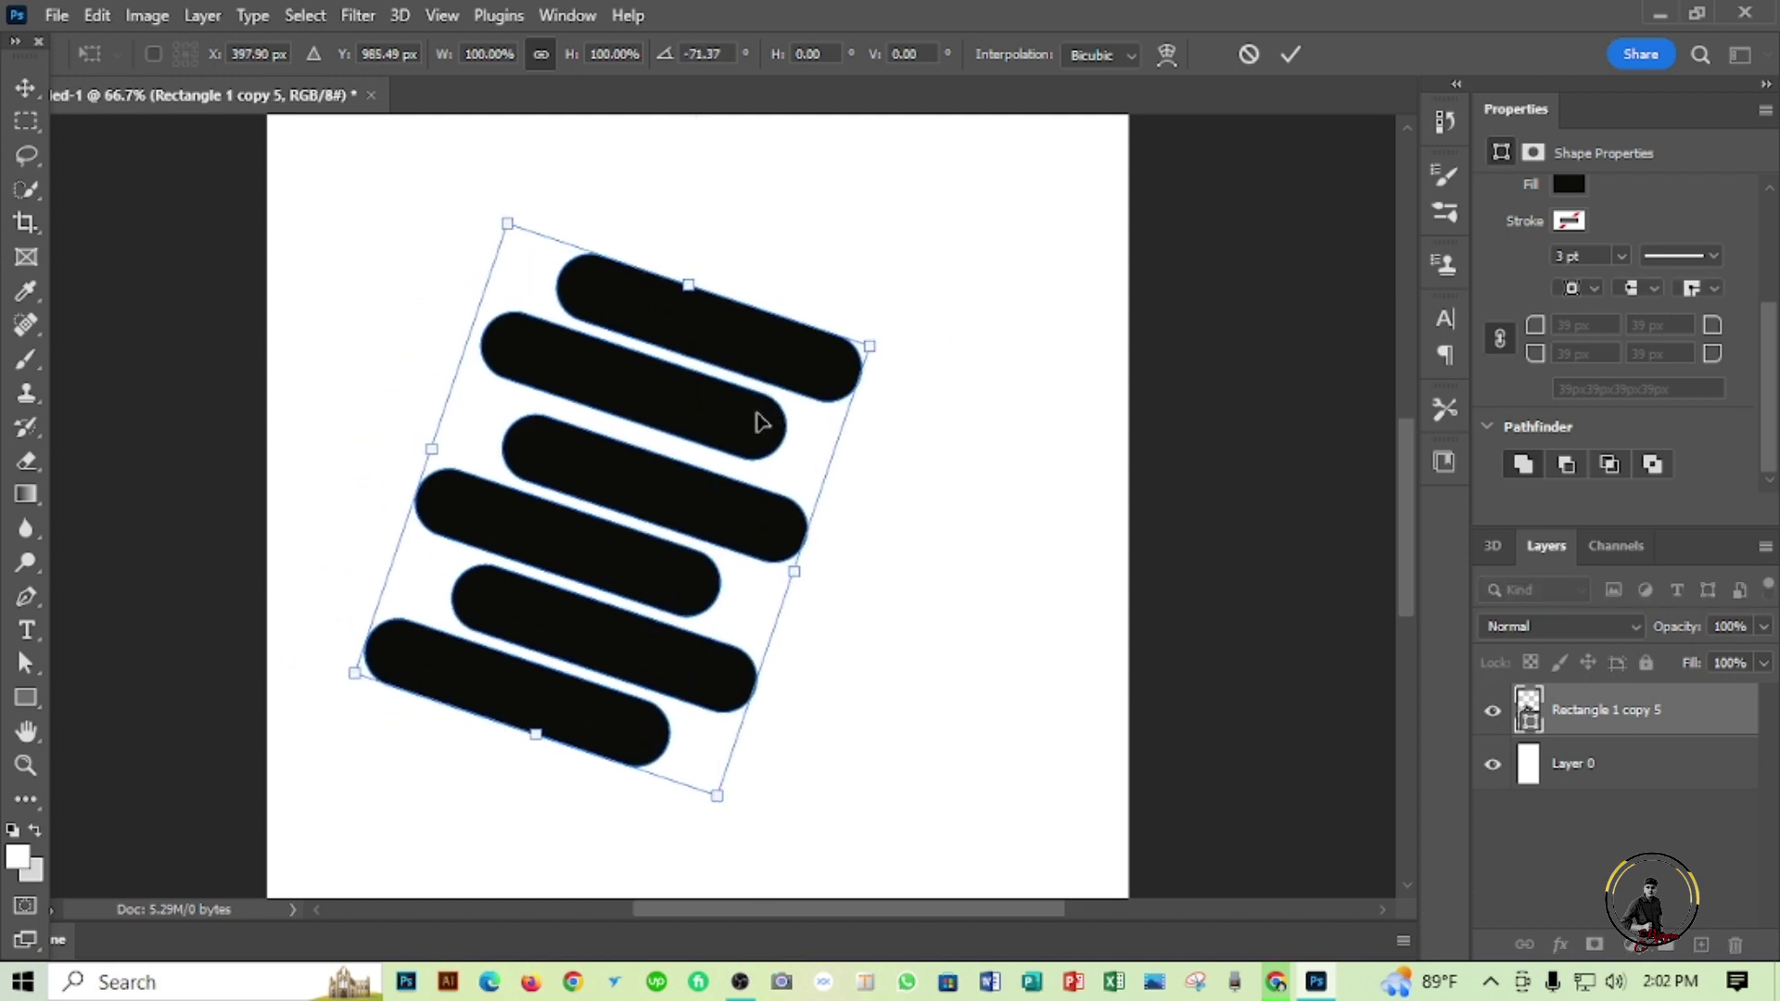
pyautogui.moveTo(687, 504); pyautogui.dragTo(701, 504)
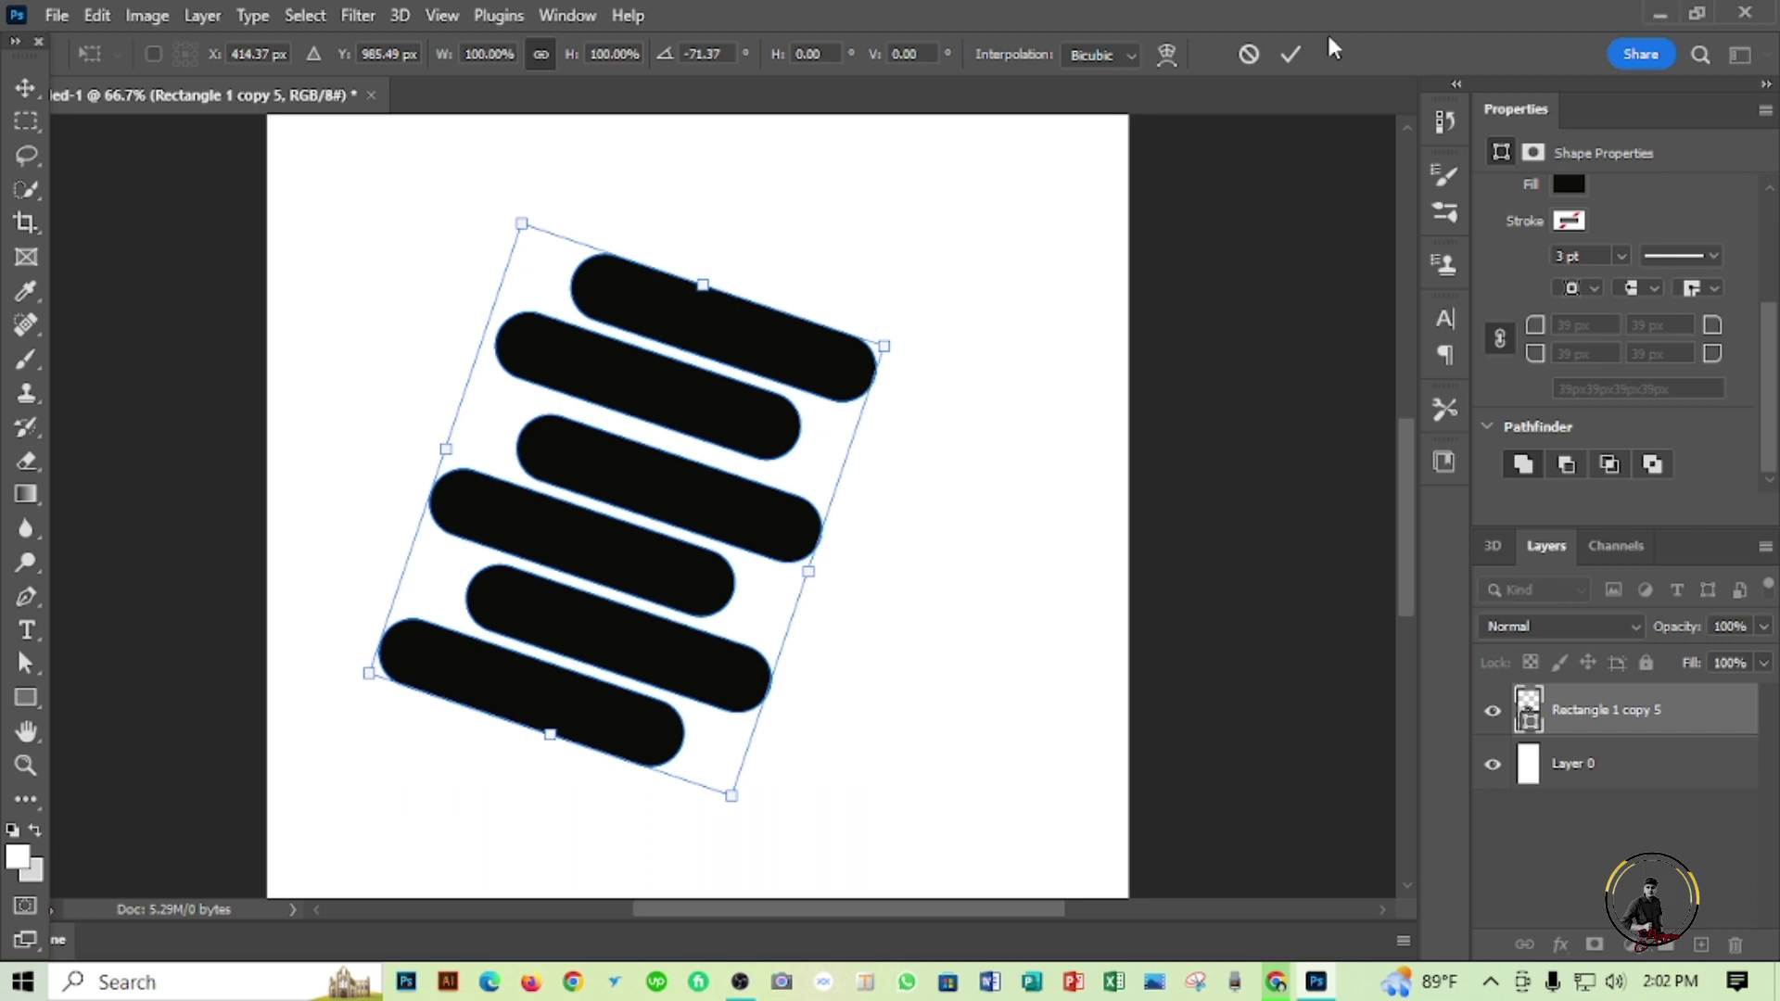
pyautogui.click(1291, 54)
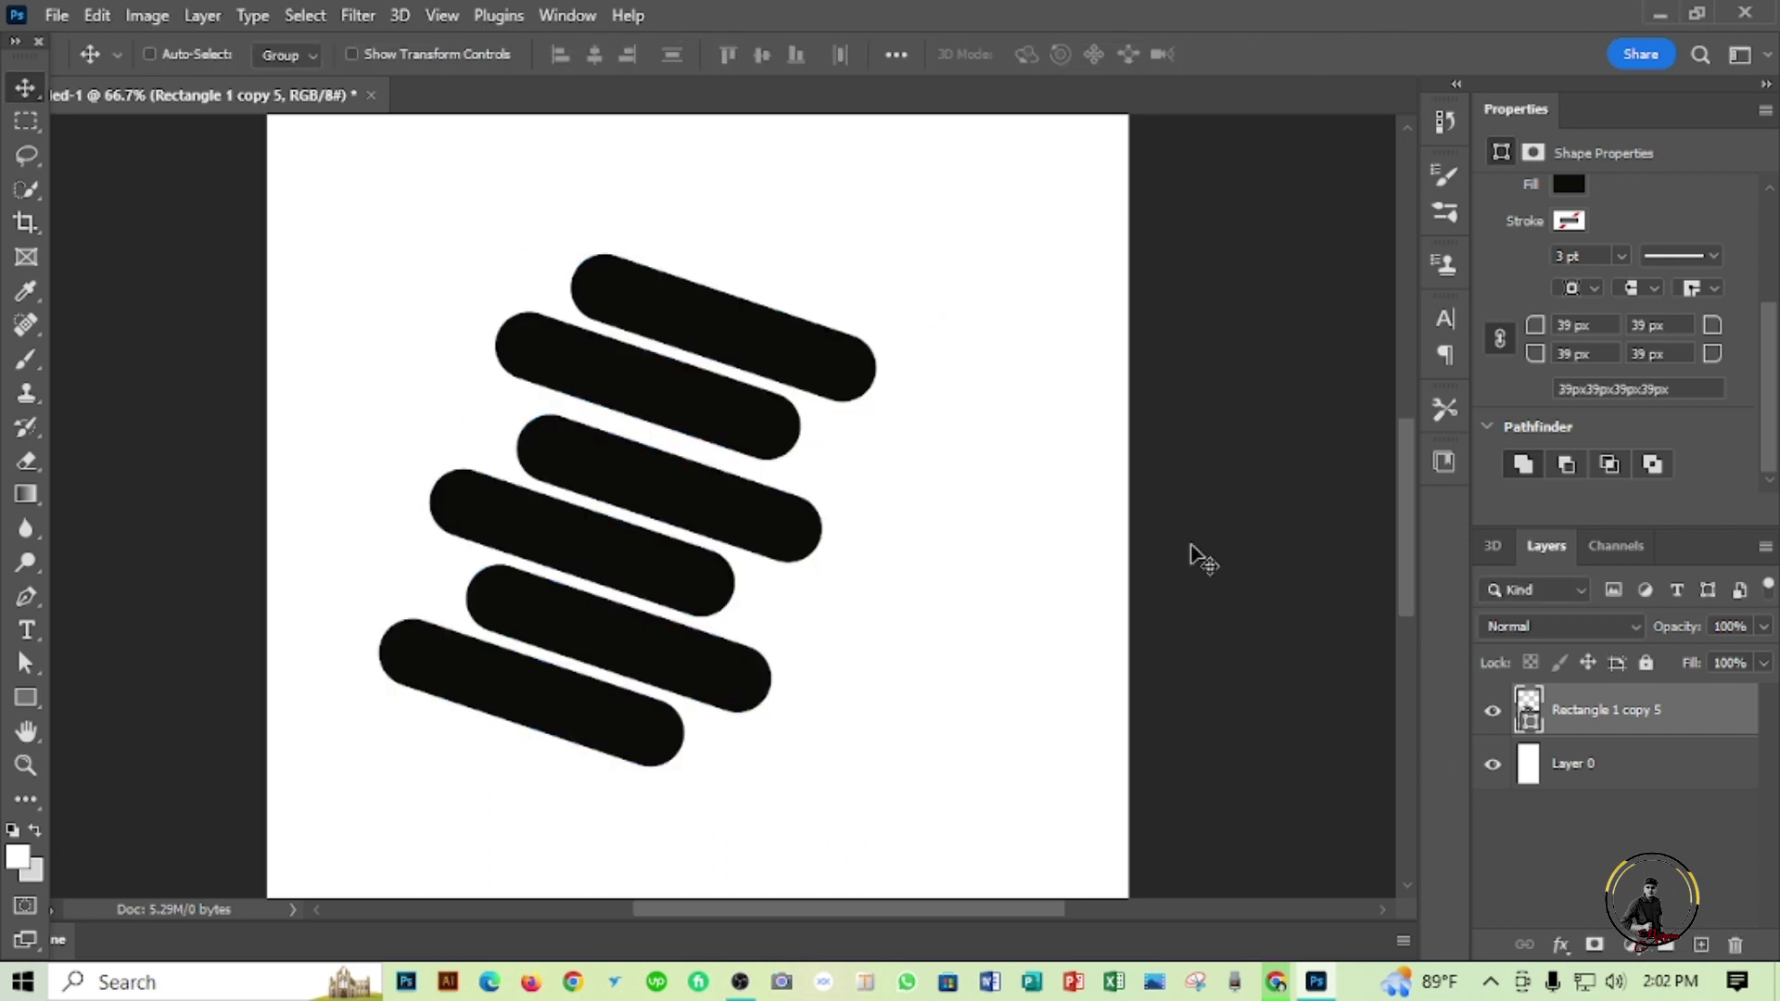
# Step: Open the image pexels-photo-3289502 from the Downloads folder
pyautogui.click(57, 15)
pyautogui.click(93, 69)
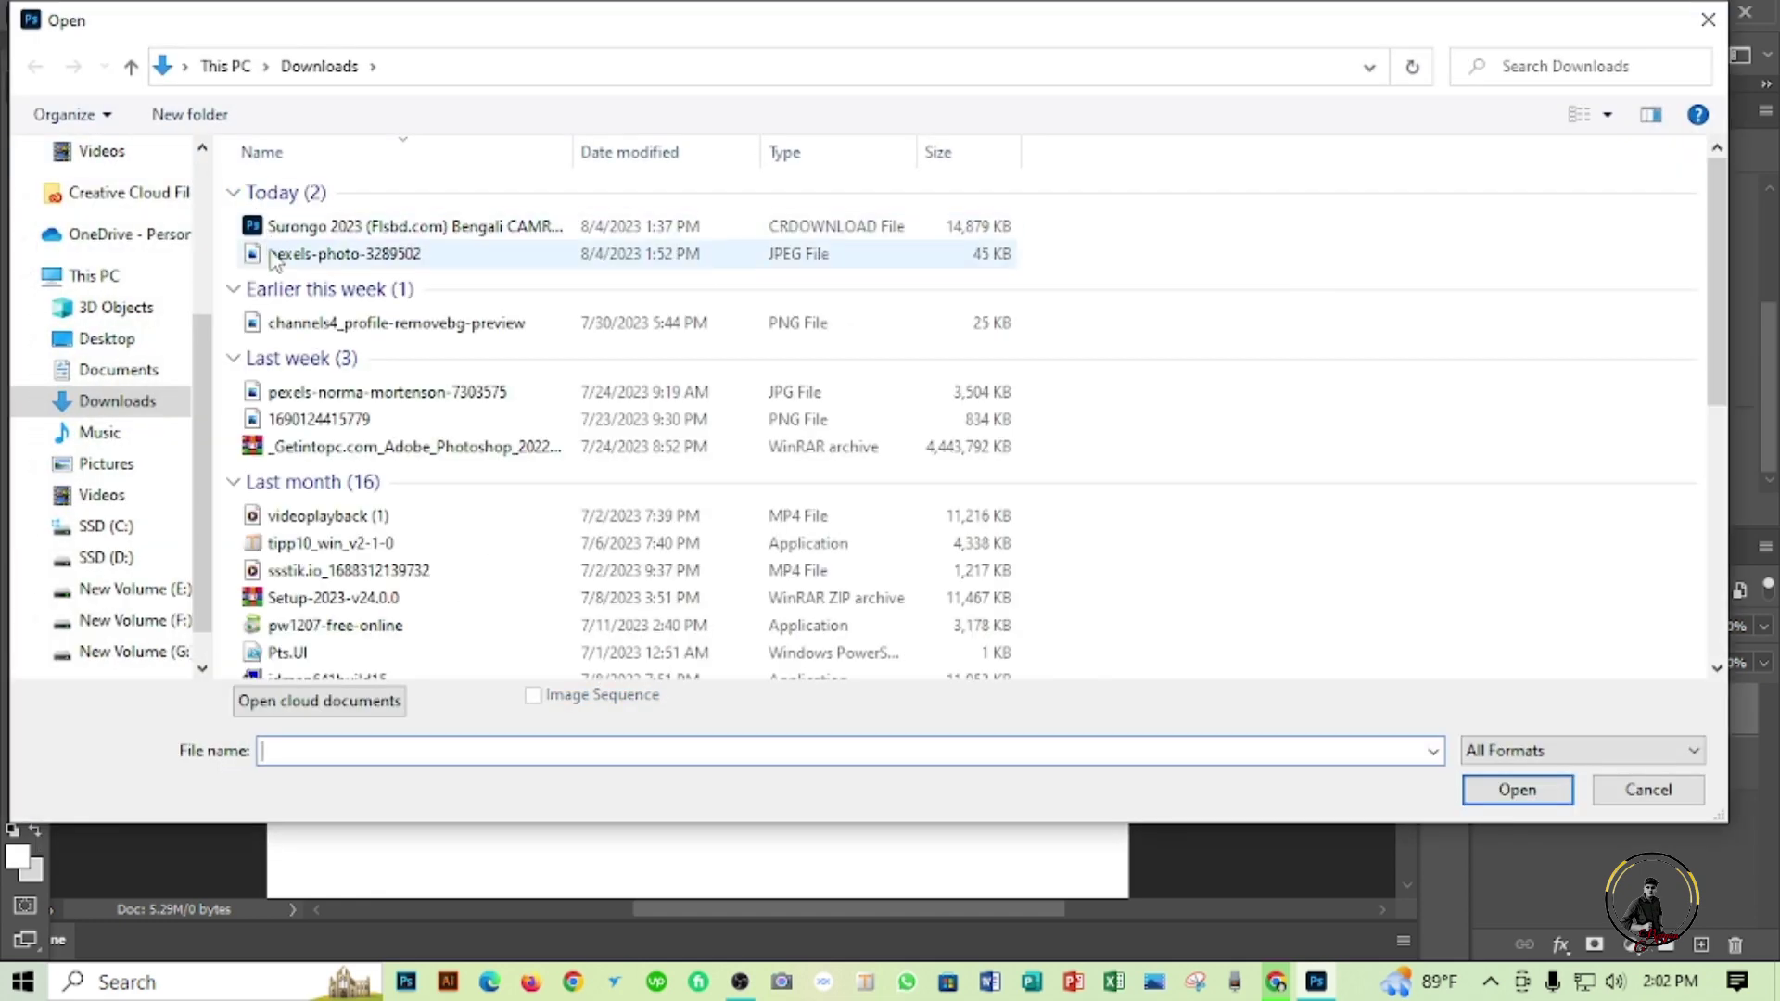
pyautogui.click(278, 253)
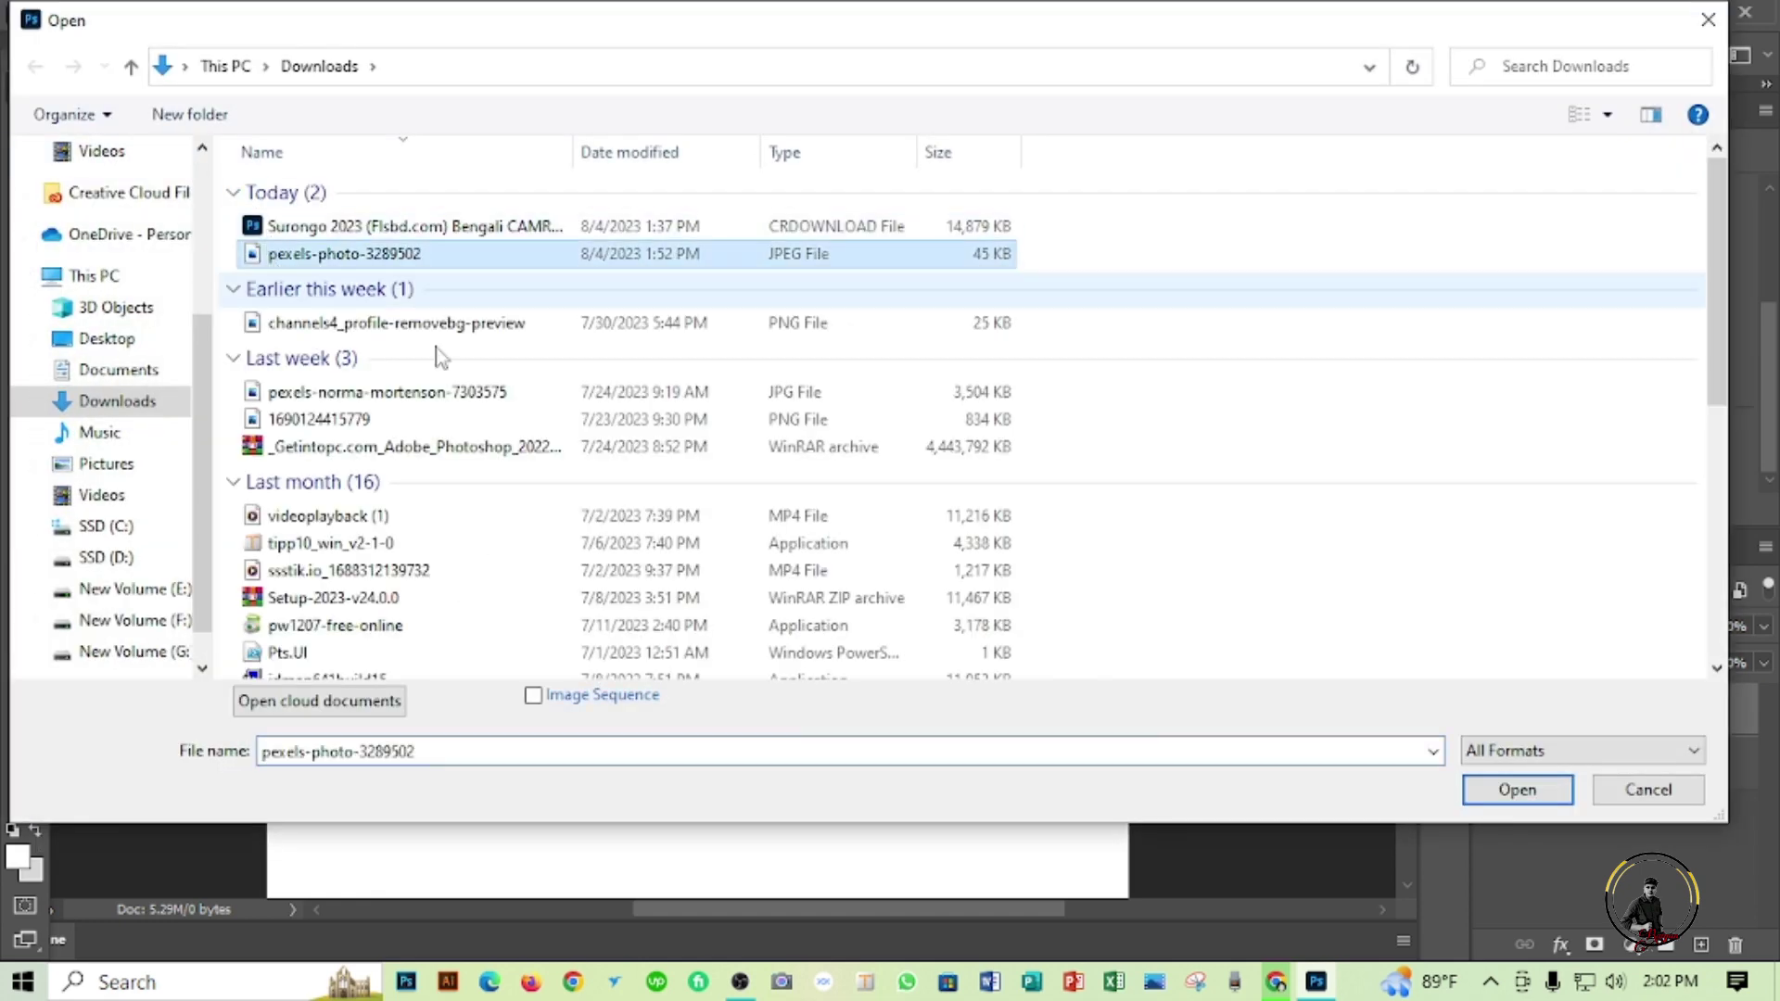
pyautogui.click(1518, 789)
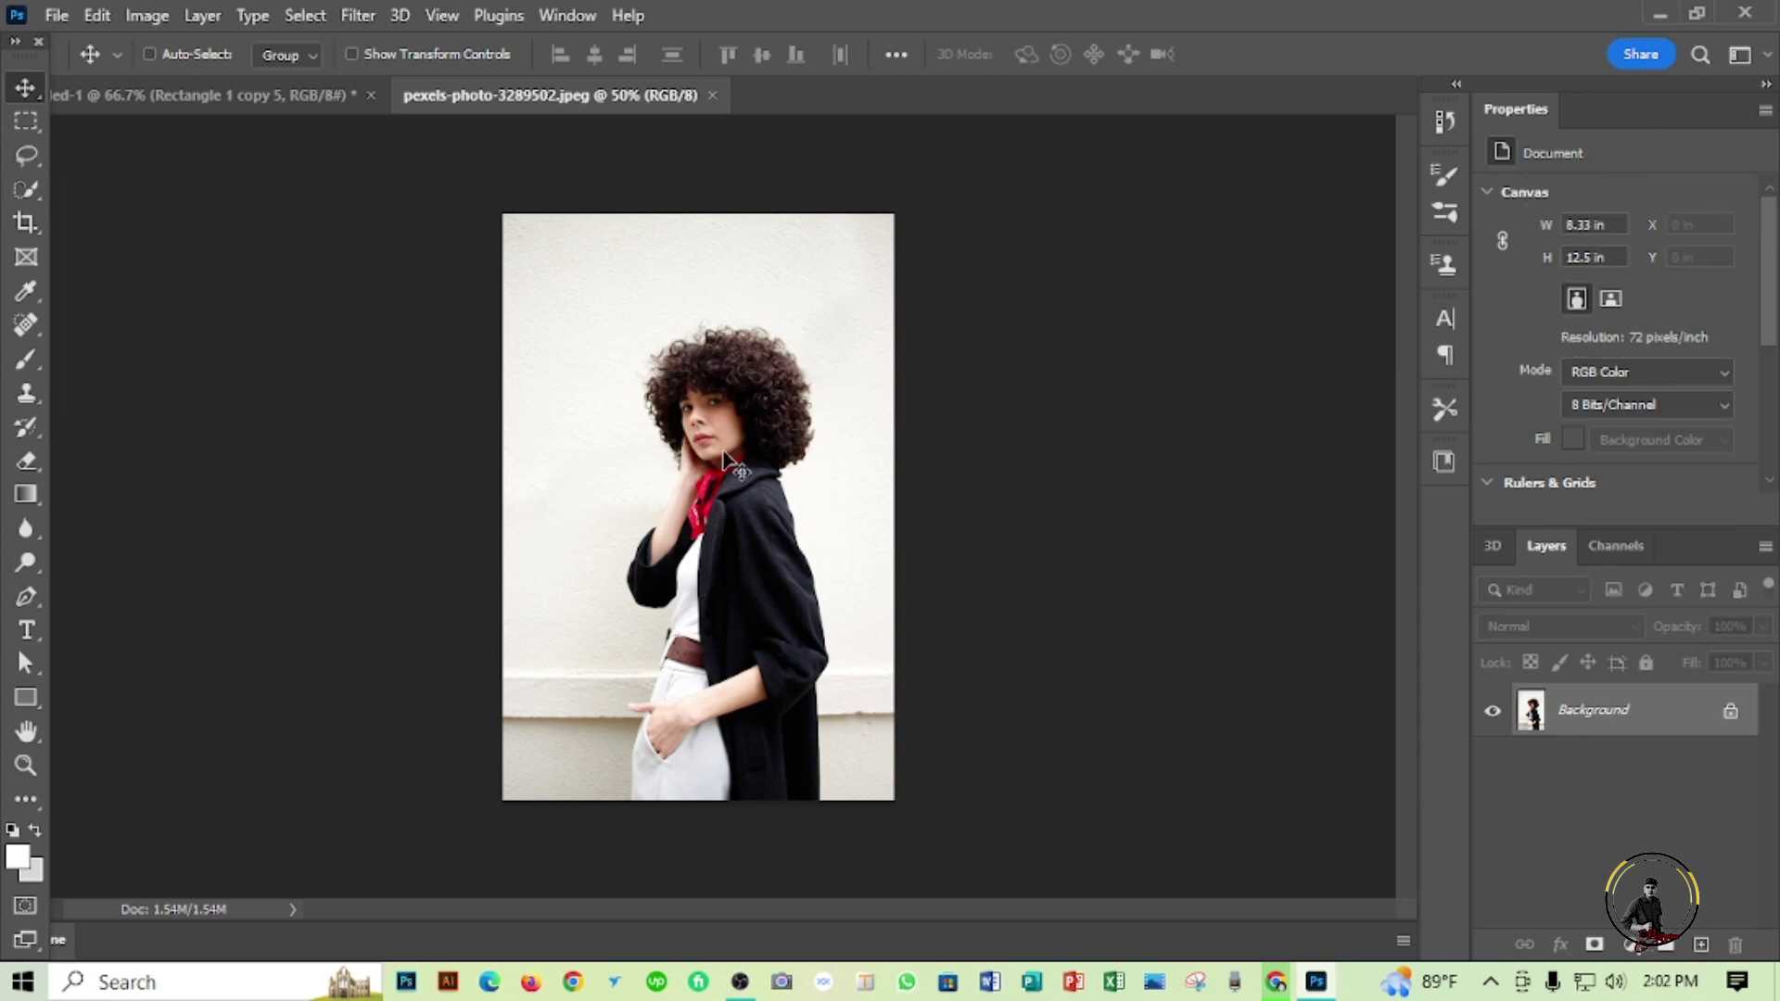
# Step: Convert the photo's locked Background to a normal layer while moving it
pyautogui.moveTo(724, 458); pyautogui.dragTo(714, 447)
pyautogui.click(839, 442)
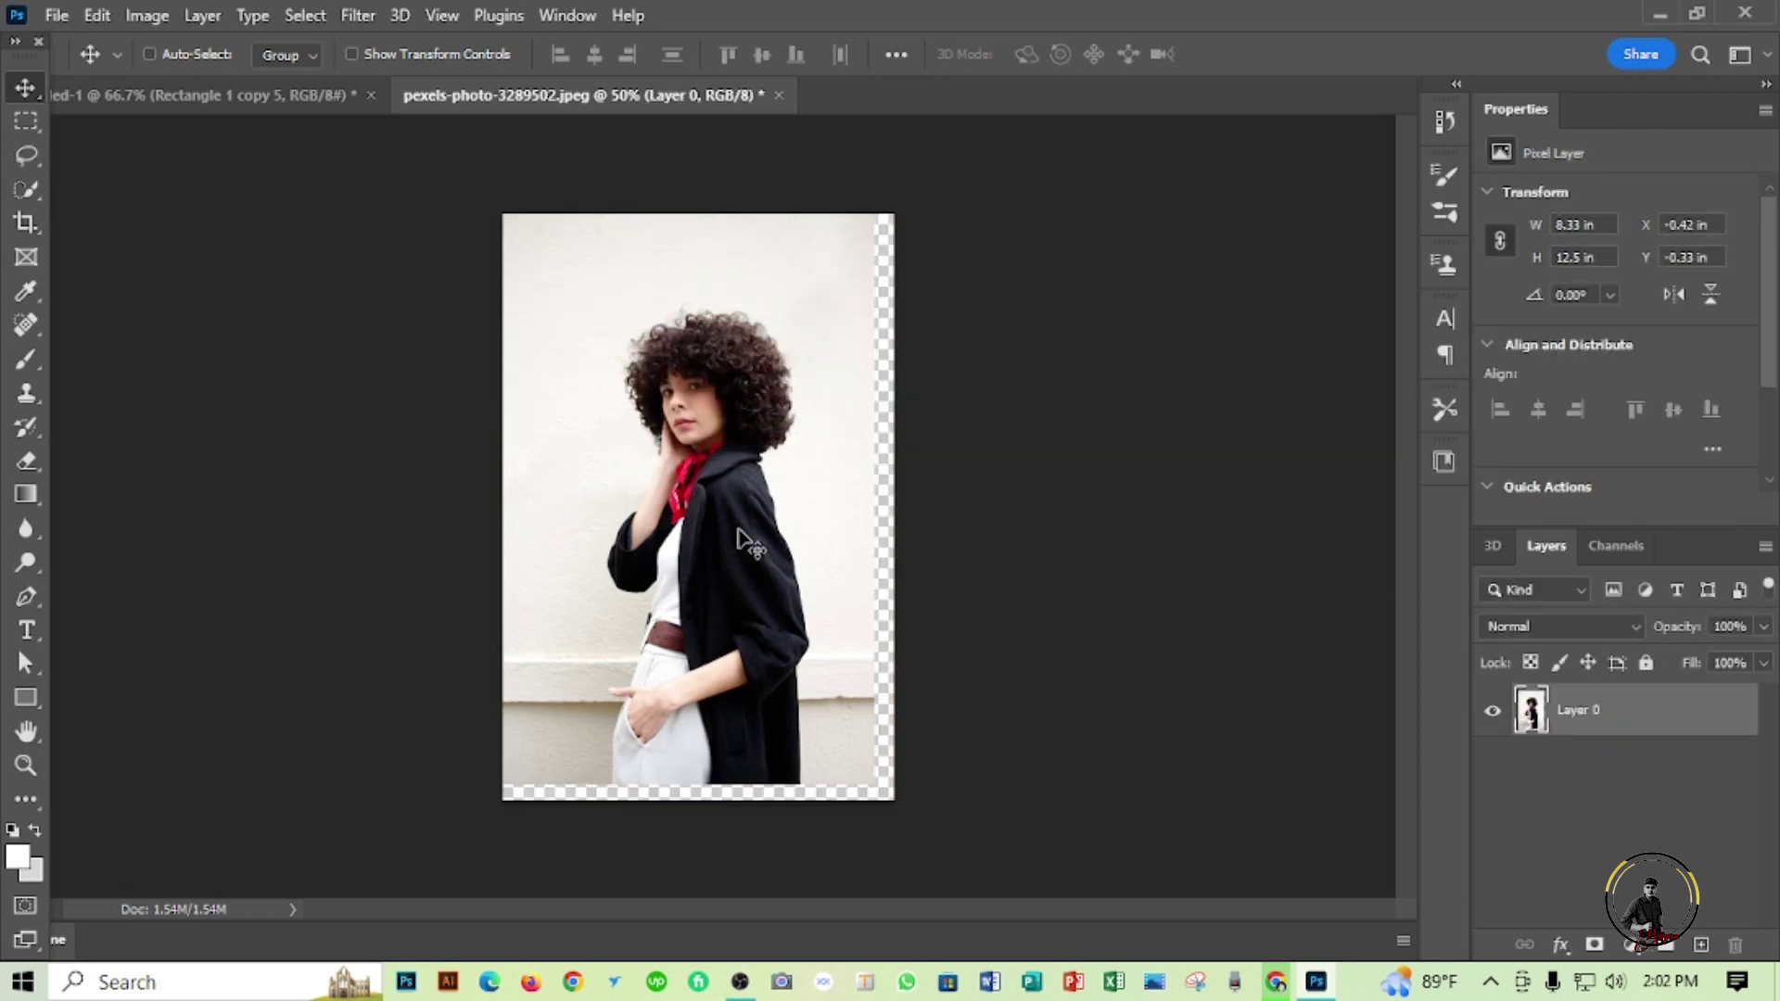
# Step: Bring the photo into the bars document and place it over the merged shape, hiding it briefly to check the bars beneath
pyautogui.moveTo(738, 531); pyautogui.dragTo(726, 494)
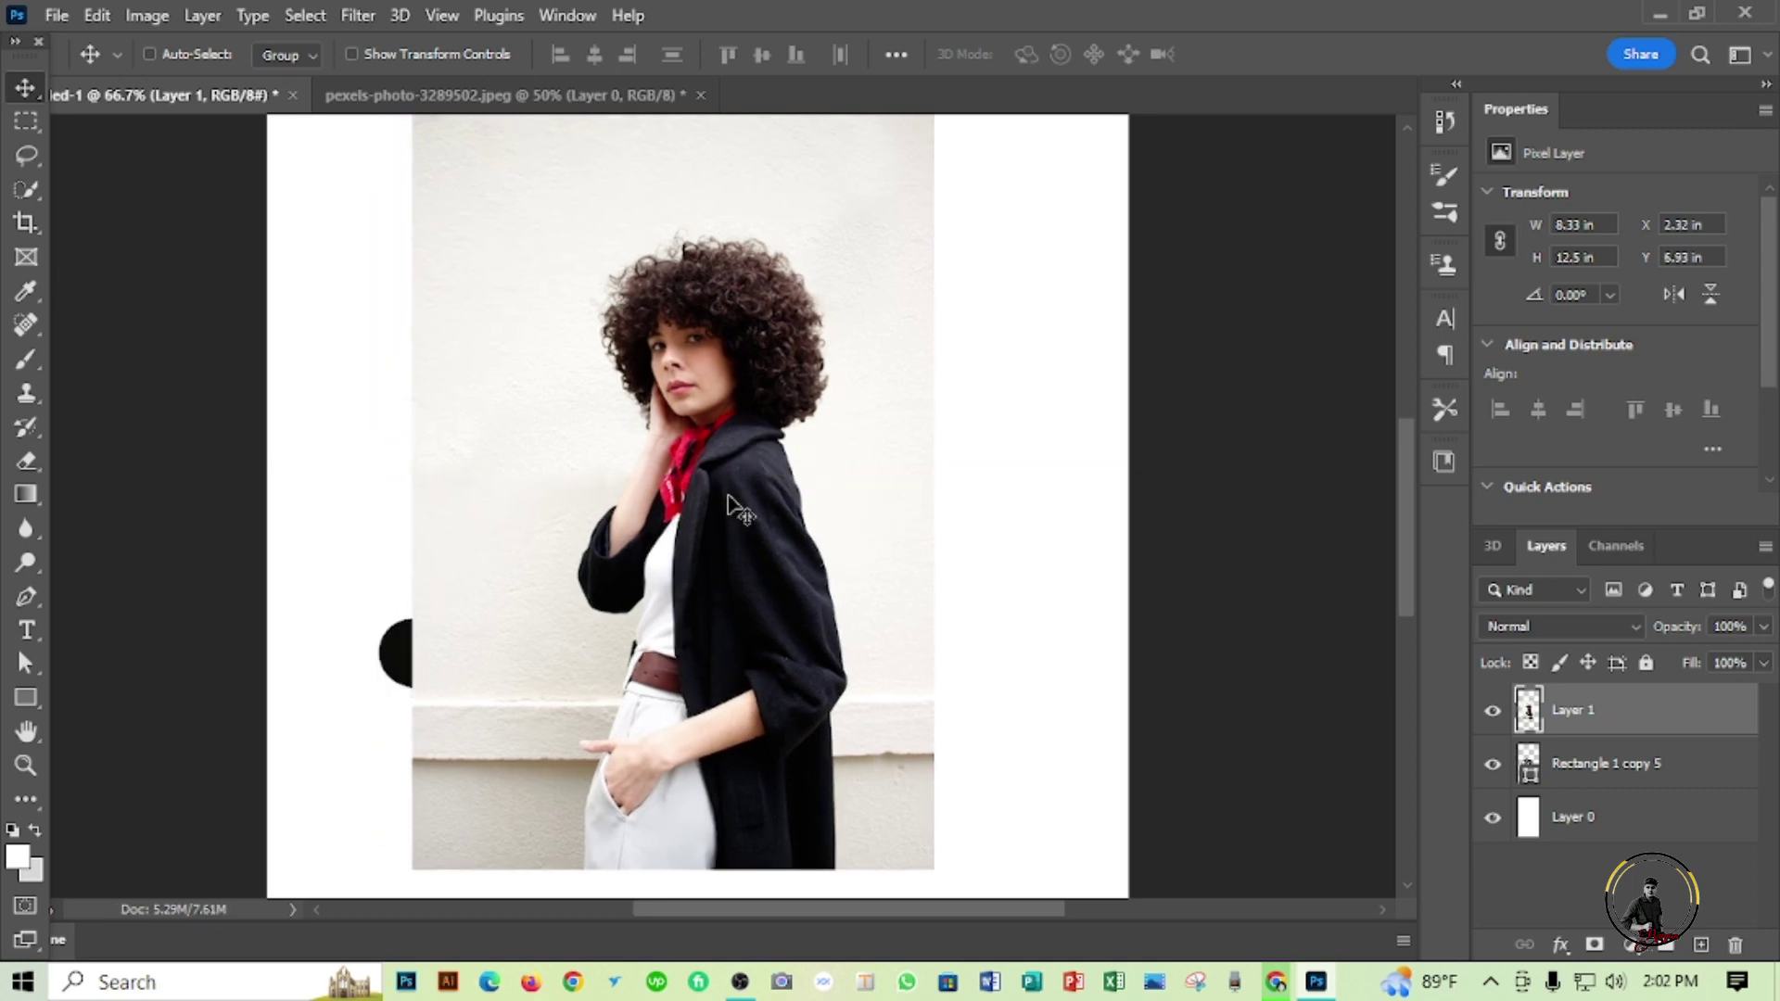
pyautogui.moveTo(727, 506); pyautogui.dragTo(763, 519)
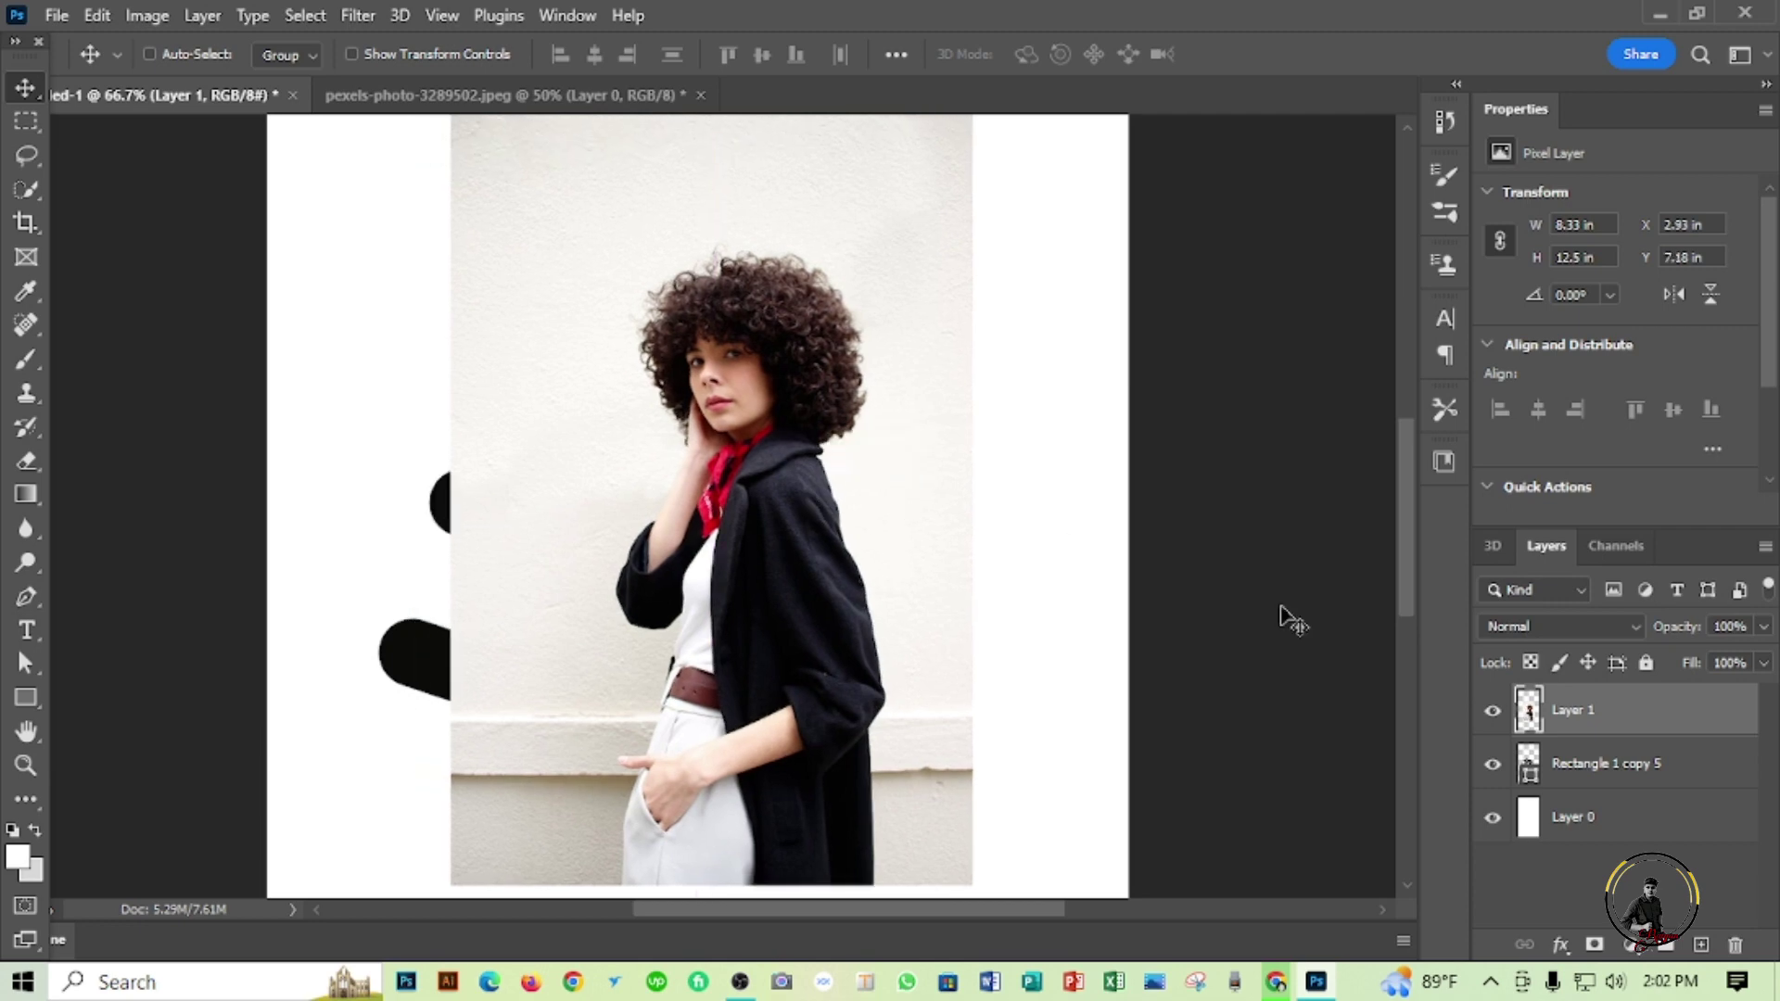
pyautogui.click(1492, 711)
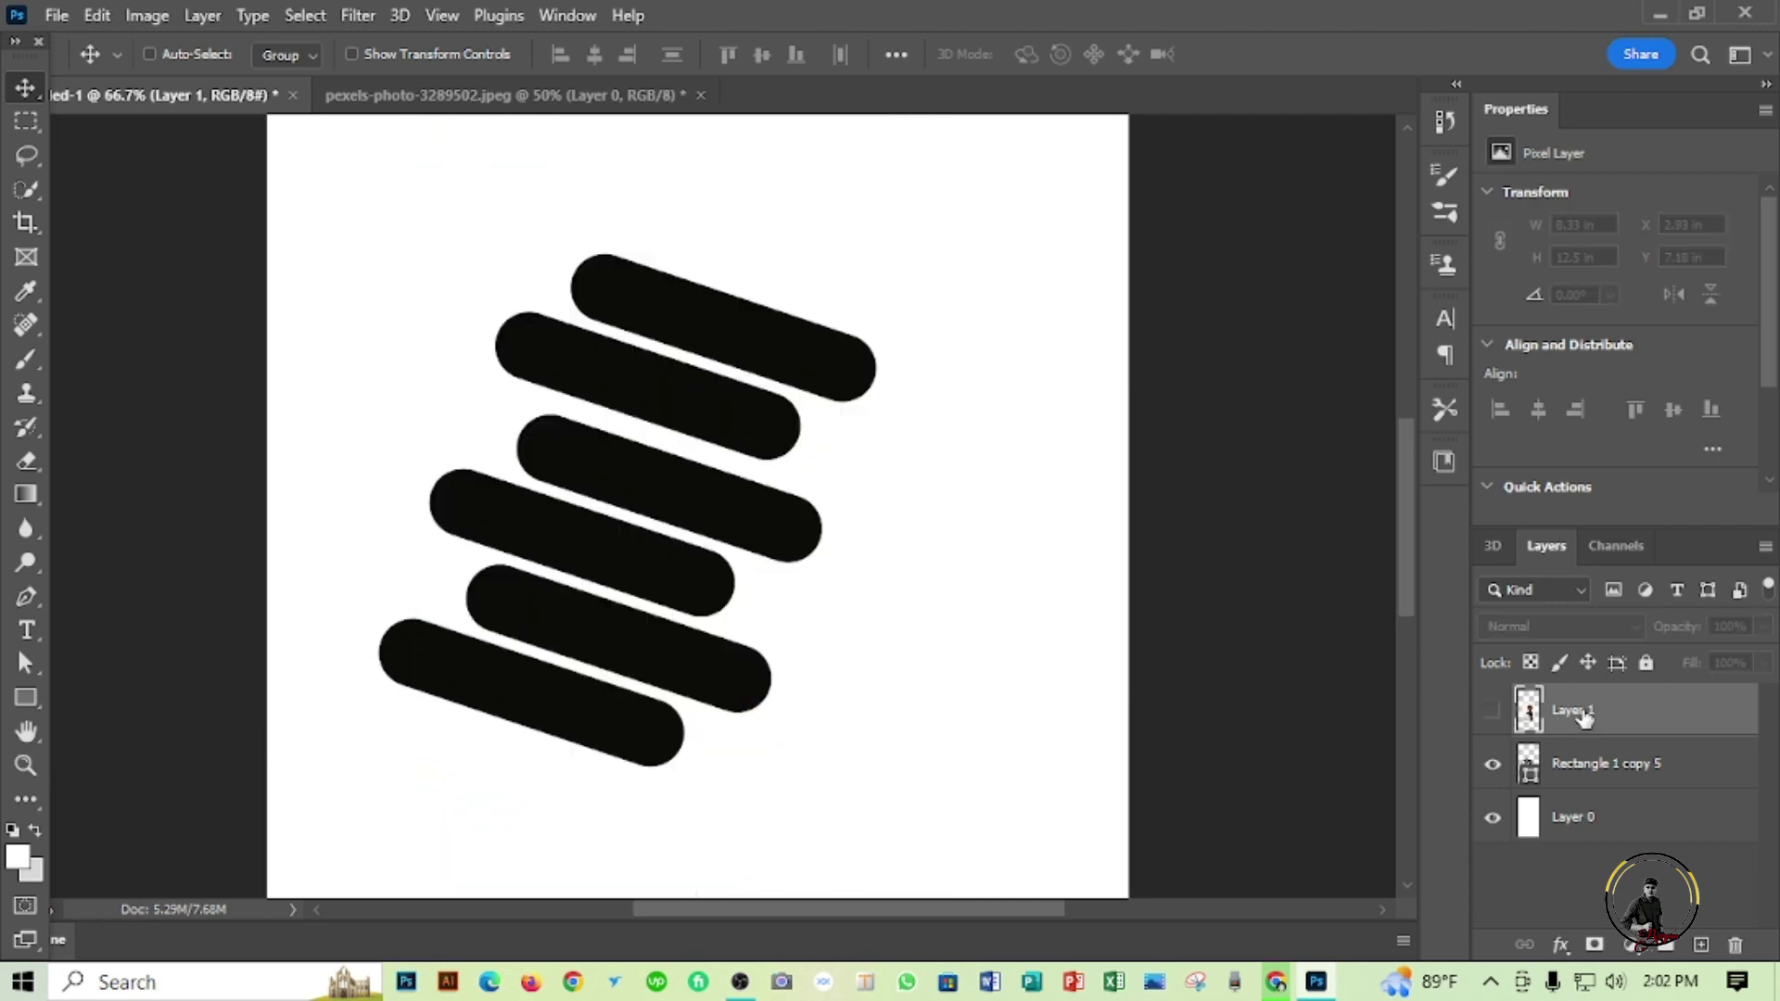
pyautogui.moveTo(636, 449); pyautogui.dragTo(637, 504)
pyautogui.click(1492, 710)
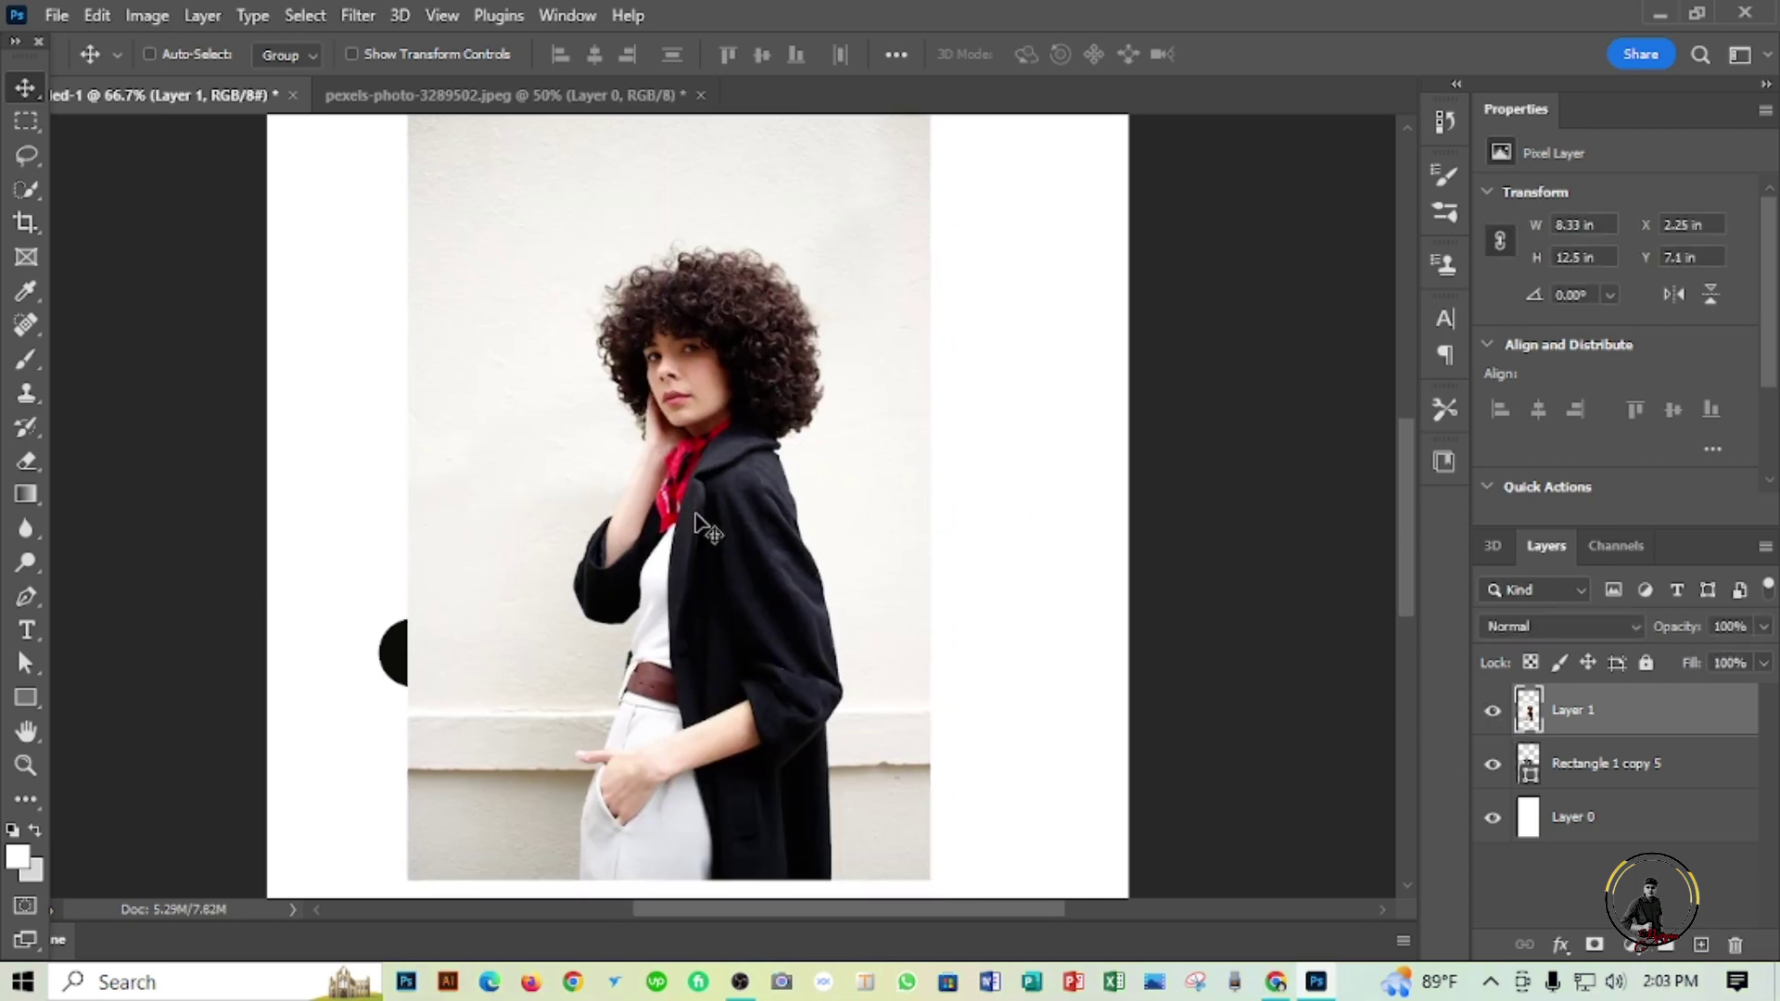
# Step: Rotate the photo on Layer 1 clockwise by about 13.4° and shift it slightly down and left over the bars
pyautogui.hotkey('ctrl', 't')
pyautogui.hotkey('shift', 'Down')
pyautogui.hotkey('shift', 'Down')
pyautogui.hotkey('shift', 'Down')
pyautogui.hotkey('shift', 'Down')
pyautogui.hotkey('shift', 'Down')
pyautogui.hotkey('shift', 'Down')
pyautogui.hotkey('shift', 'Down')
pyautogui.hotkey('shift', 'Down')
pyautogui.hotkey('shift', 'Down')
pyautogui.hotkey('shift', 'Down')
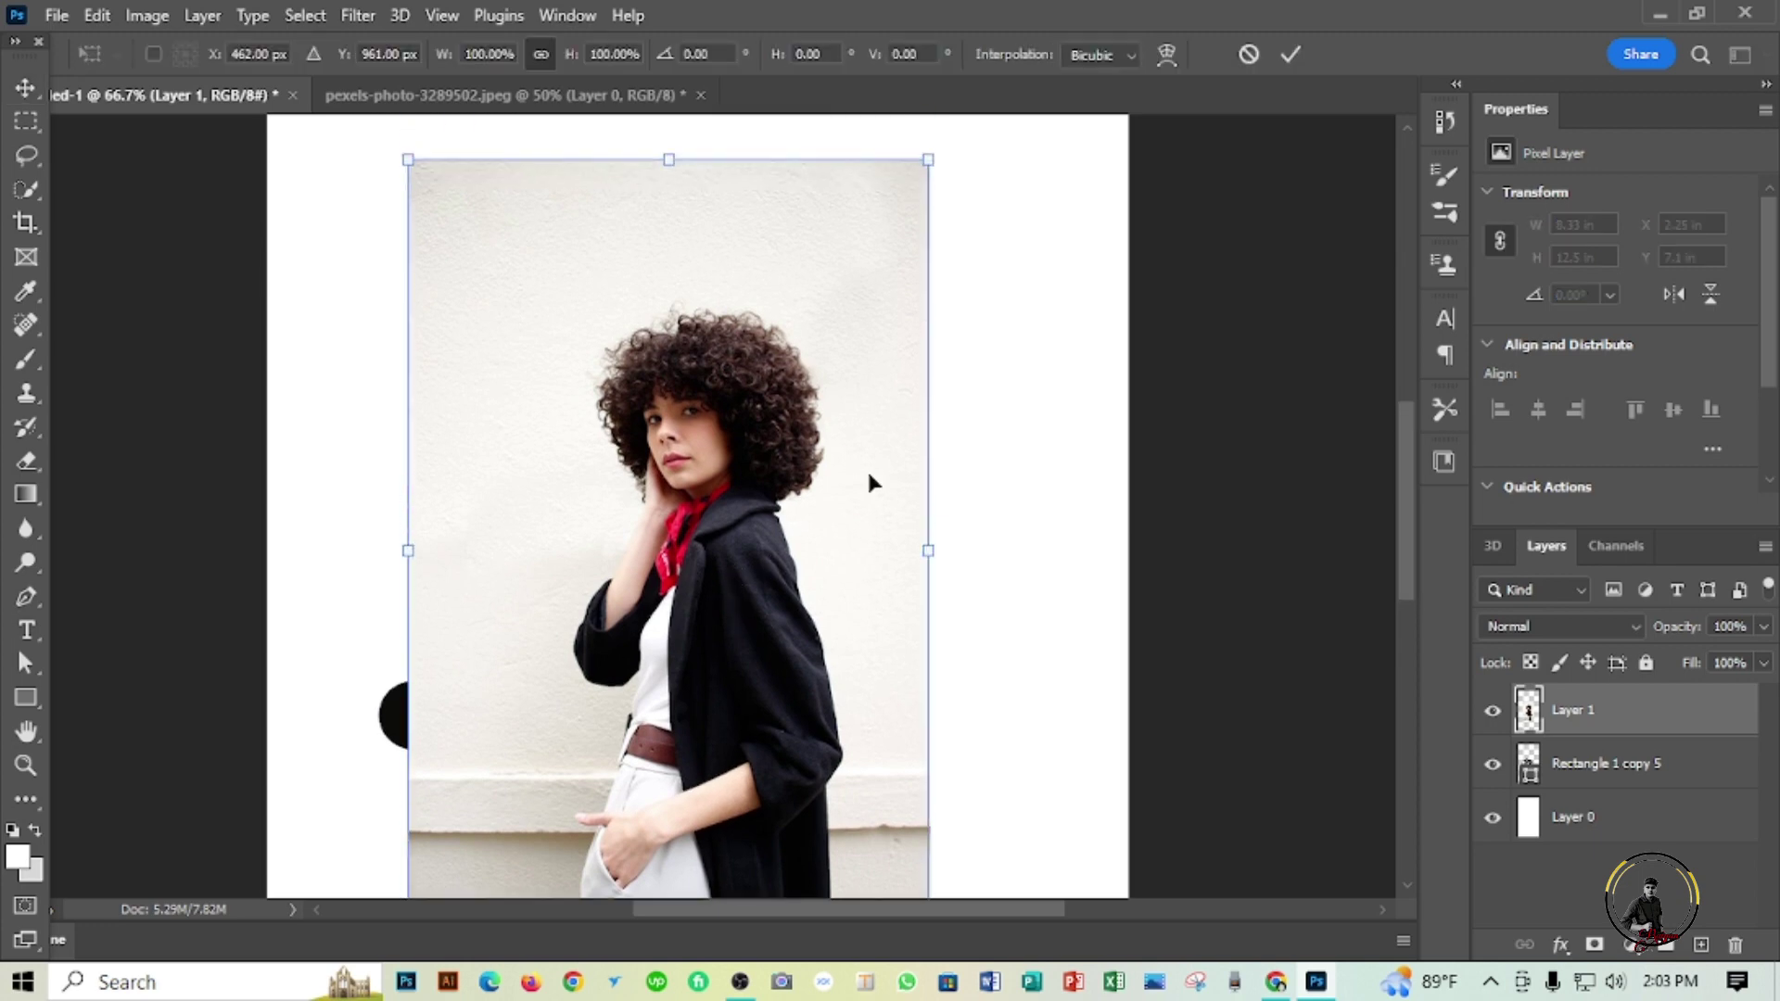
pyautogui.moveTo(966, 210); pyautogui.dragTo(1024, 274)
pyautogui.moveTo(838, 358); pyautogui.dragTo(827, 389)
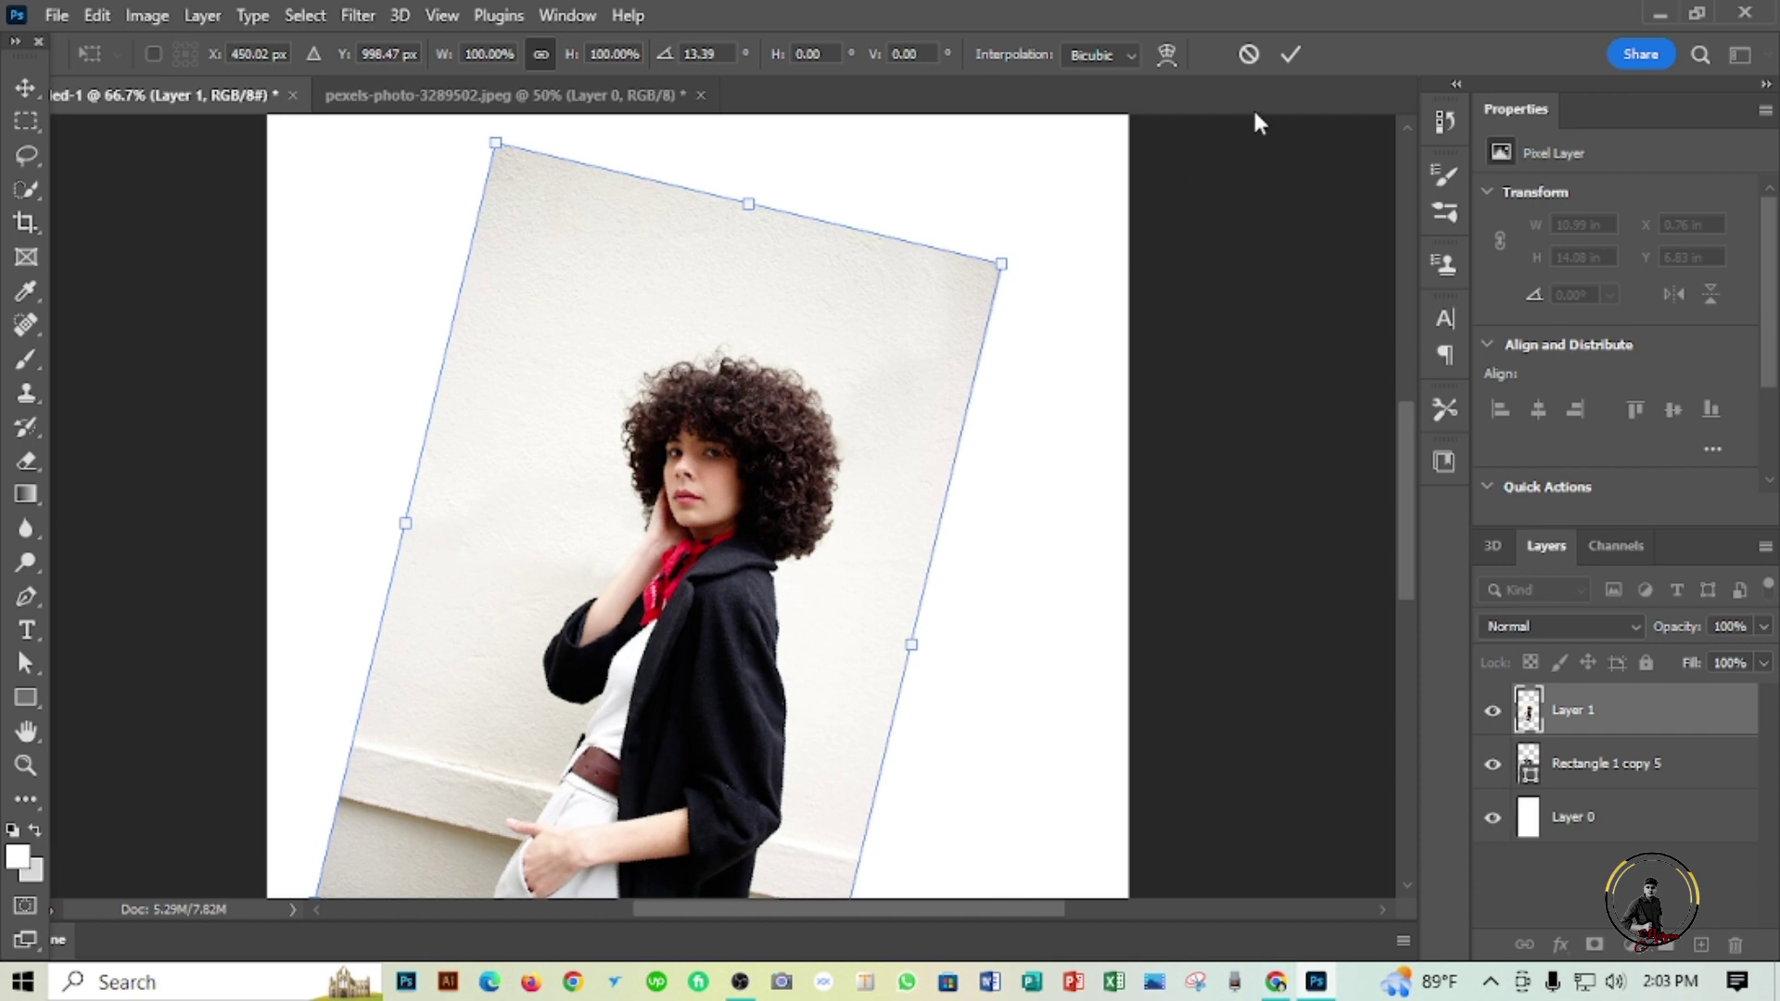
pyautogui.click(1293, 53)
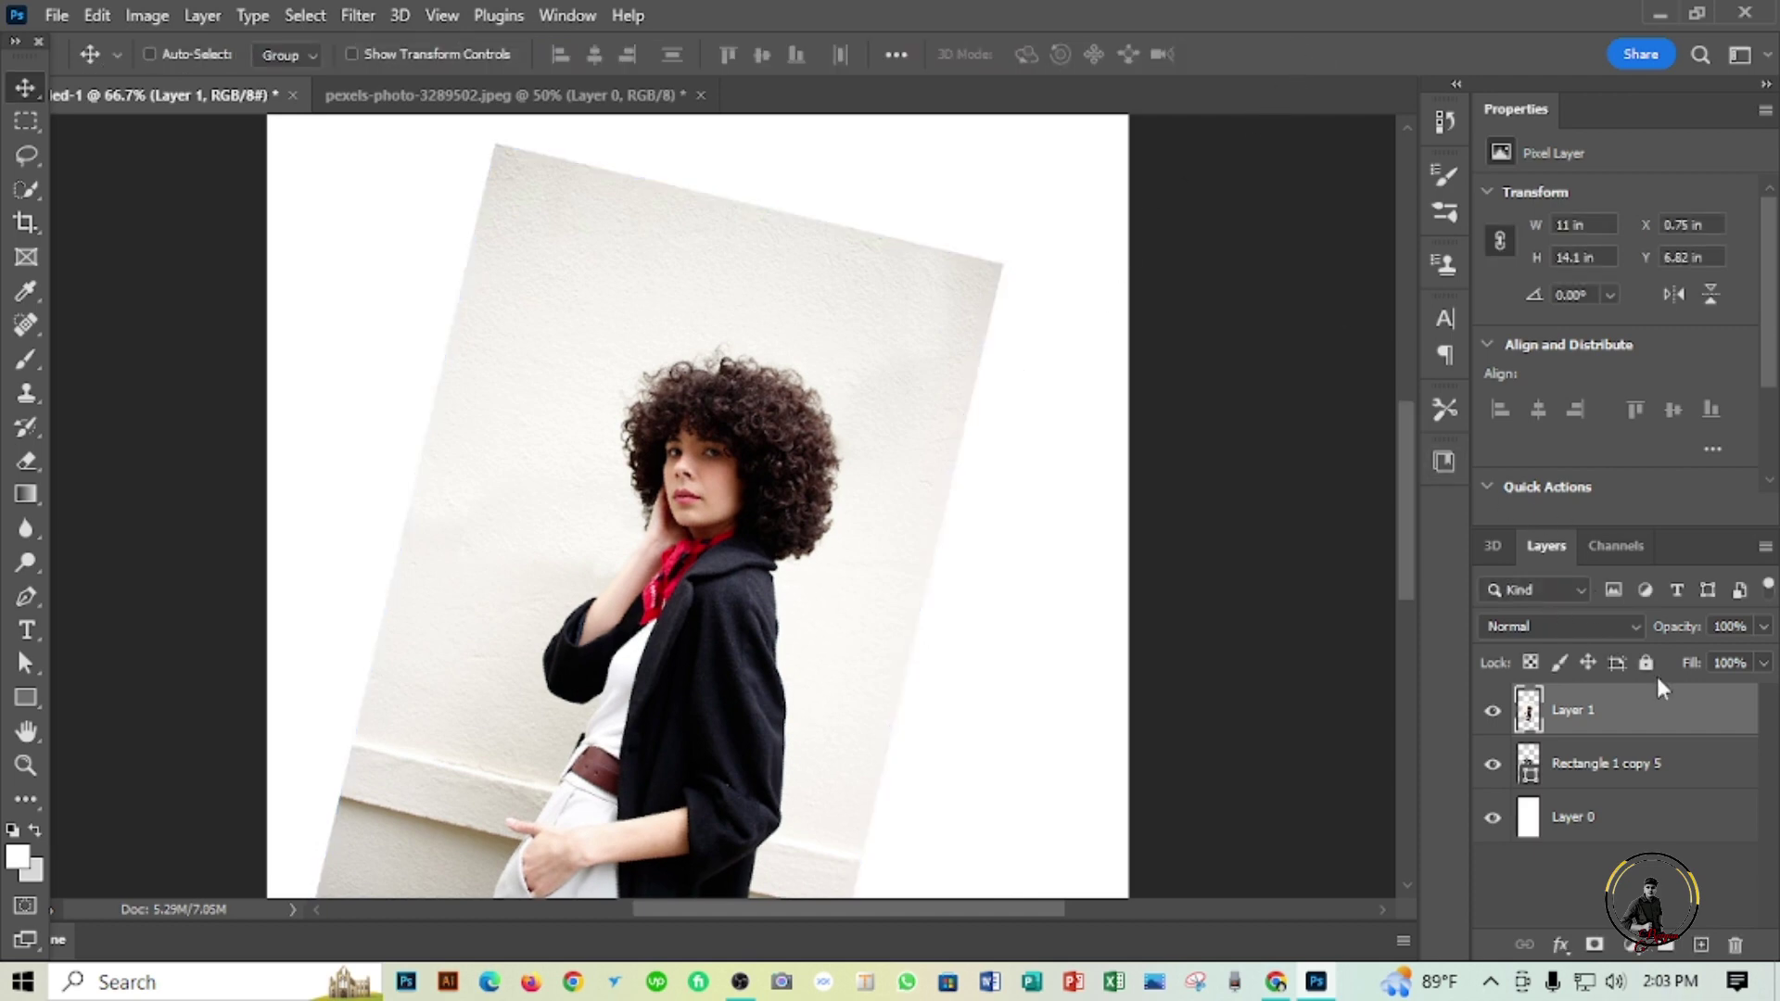
# Step: Clip the photo layer to the merged bars with a clipping mask and shift the photo slightly left and up within them
pyautogui.rightClick(1618, 715)
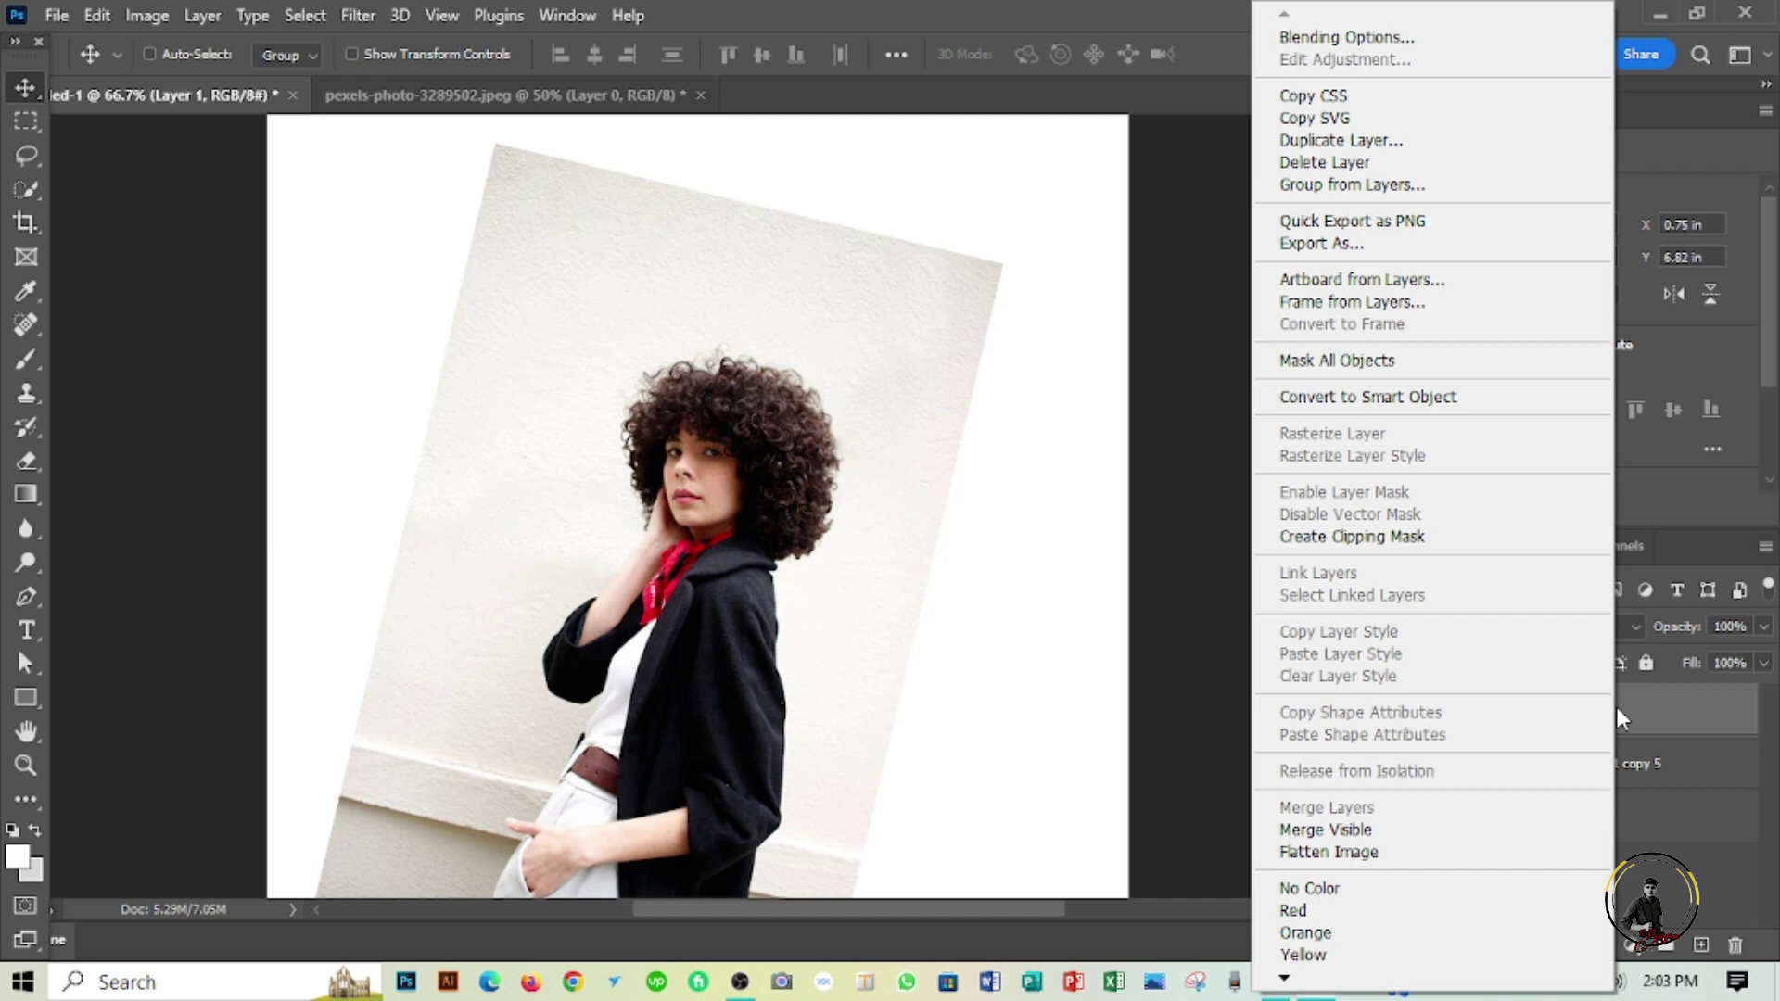
pyautogui.click(1616, 707)
pyautogui.rightClick(1616, 706)
pyautogui.click(1419, 537)
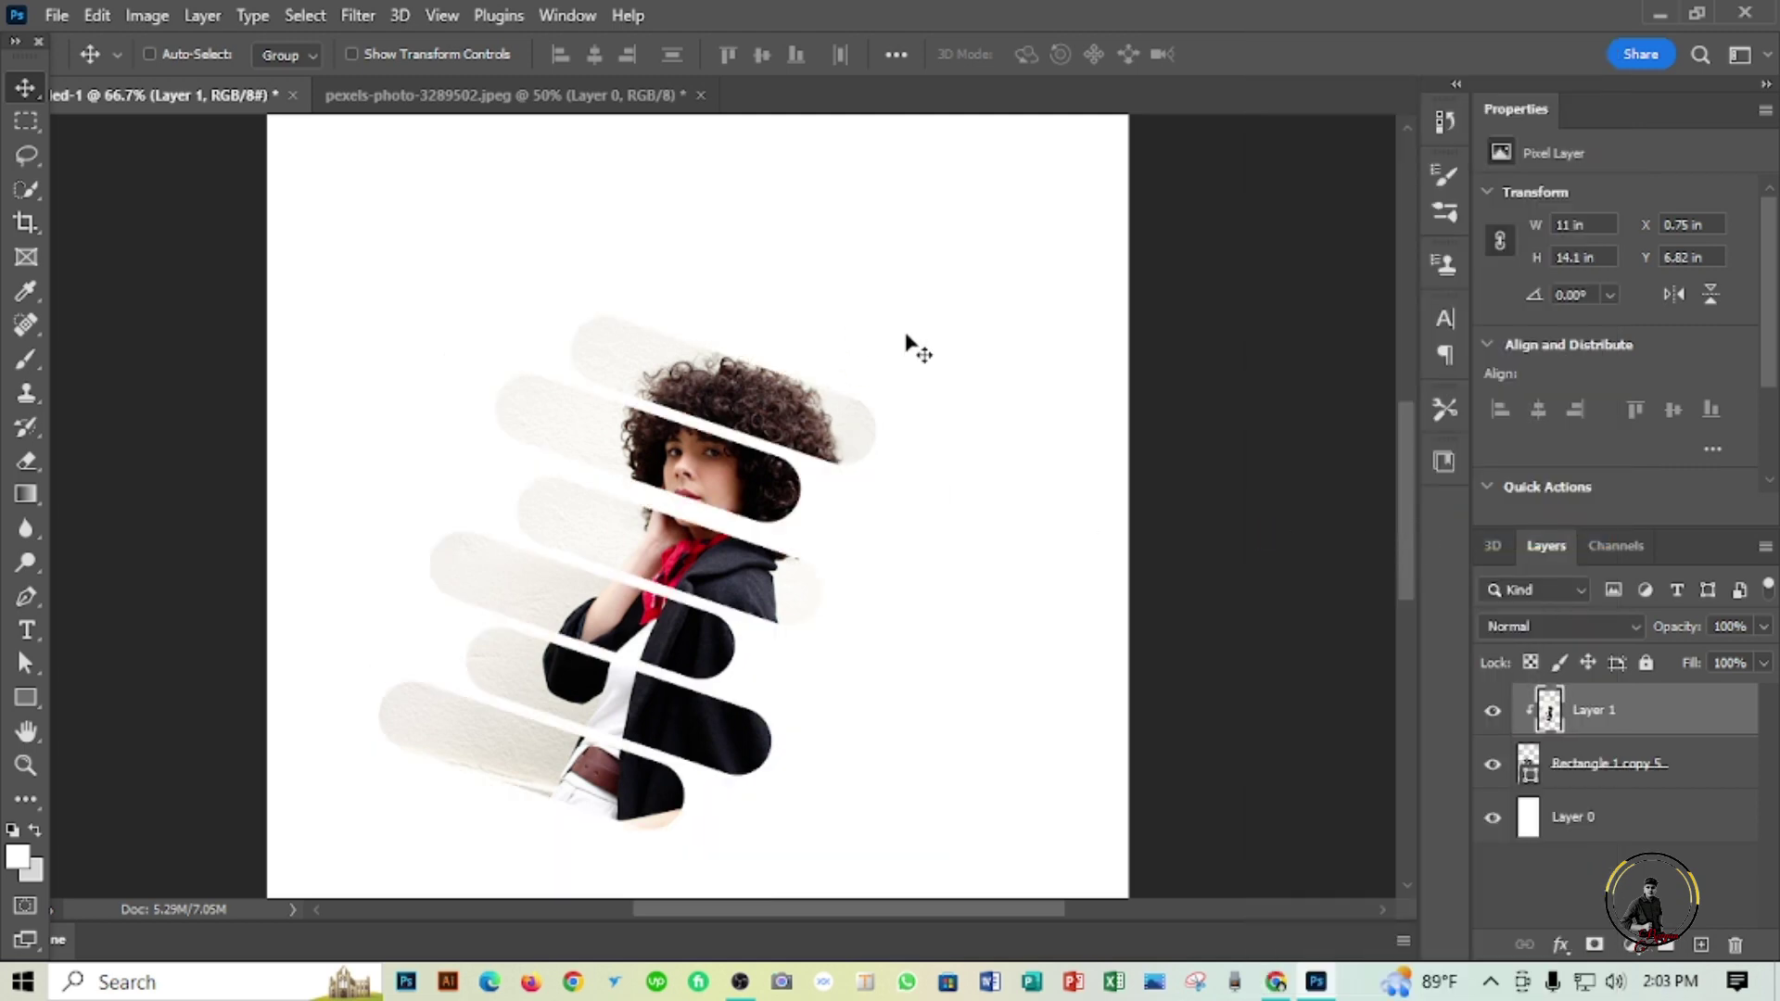
pyautogui.moveTo(700, 484); pyautogui.dragTo(672, 468)
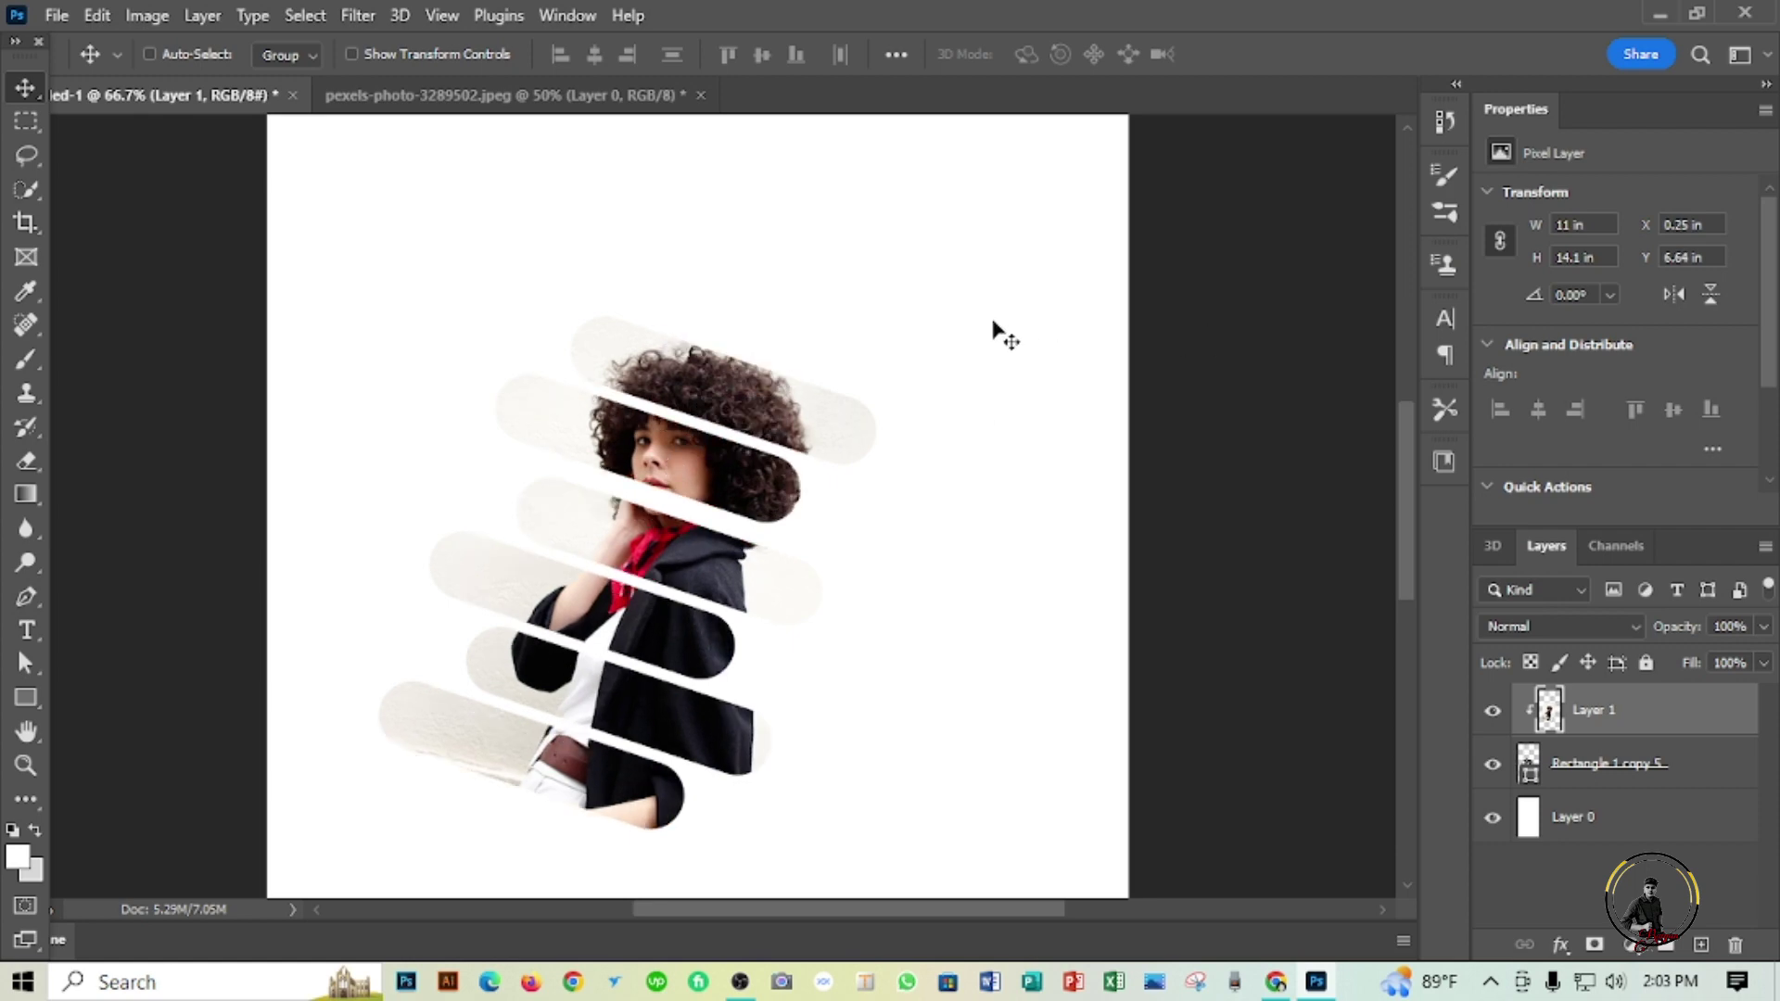